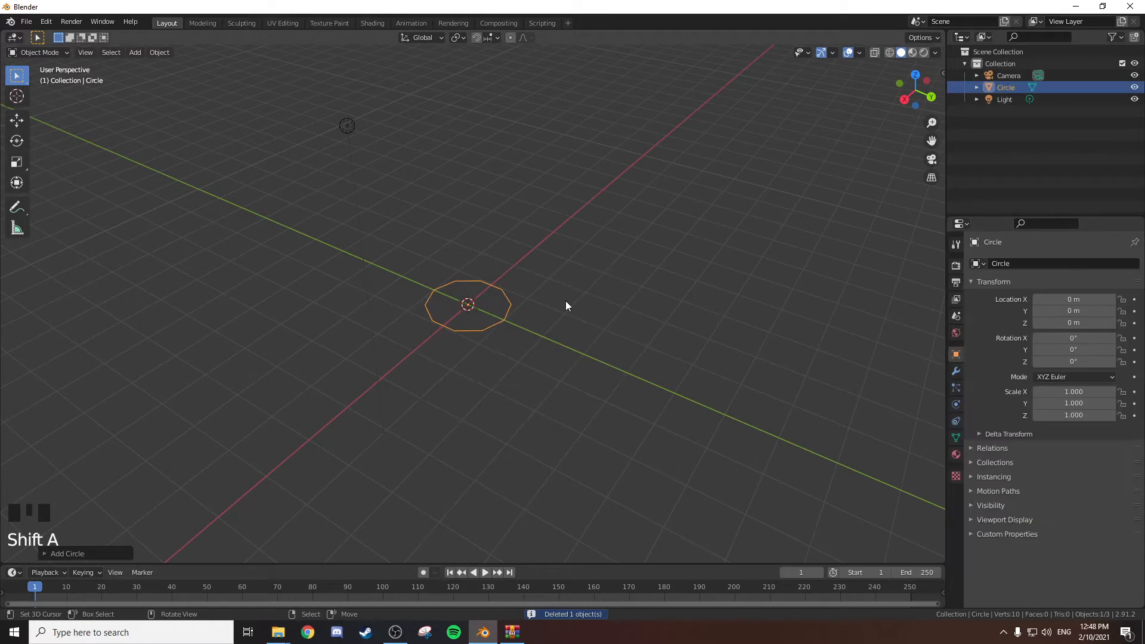
# Set the newly added circle's vertex count to 10 and switch to the top view.
pyautogui.click(87, 547)
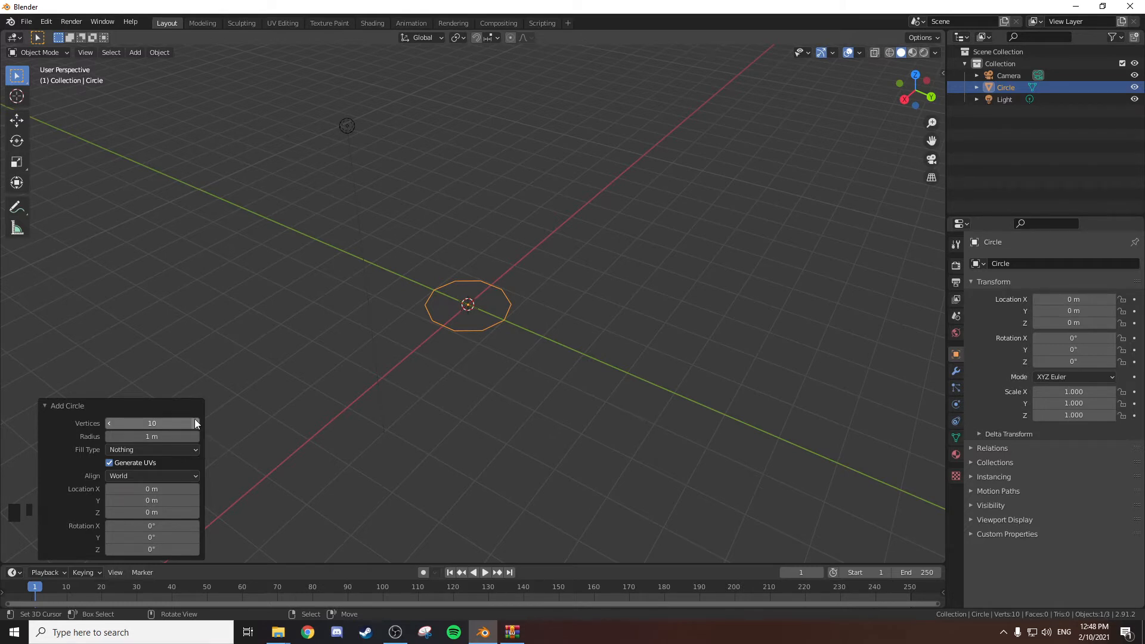
pyautogui.click(178, 423)
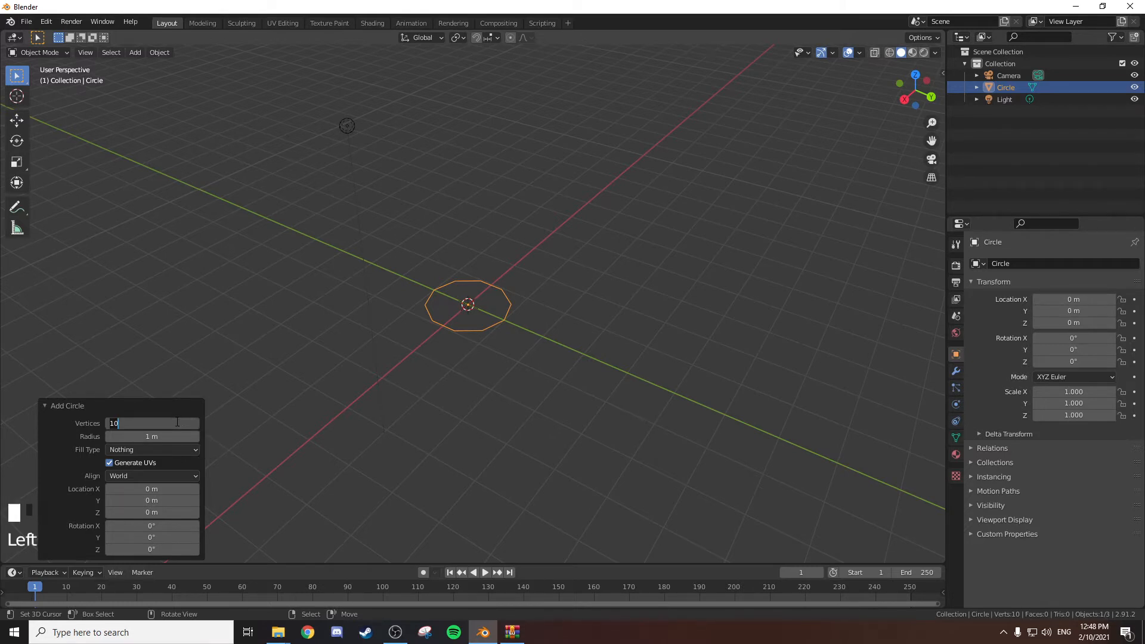
pyautogui.press('Return')
pyautogui.moveTo(468, 239); pyautogui.dragTo(488, 233, button='middle')
pyautogui.press('KP_7')
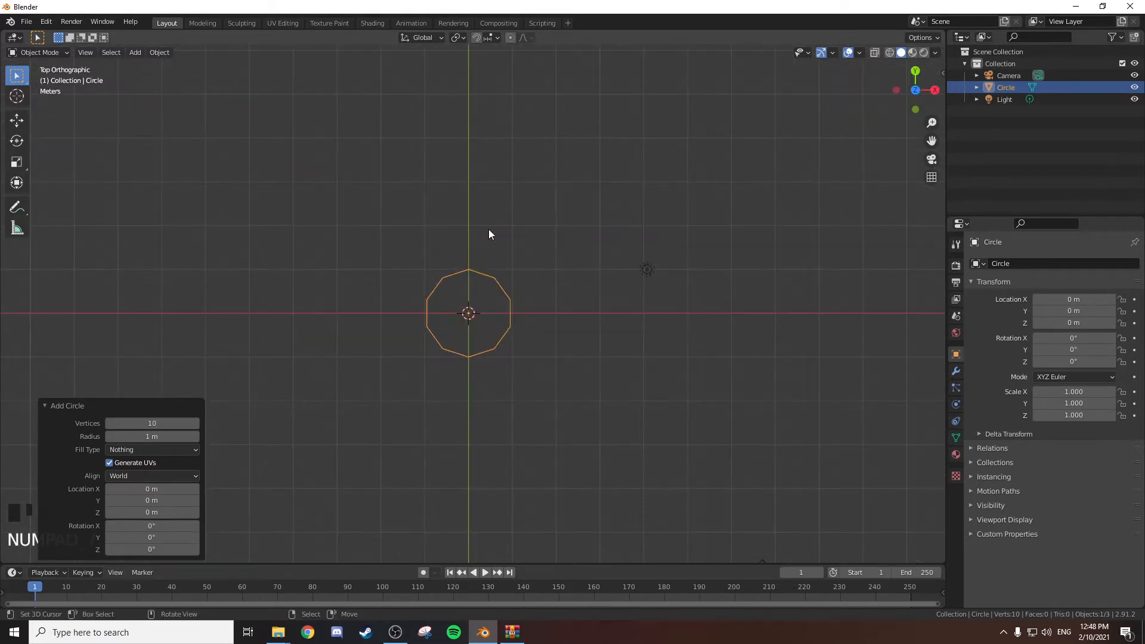
pyautogui.click(43, 406)
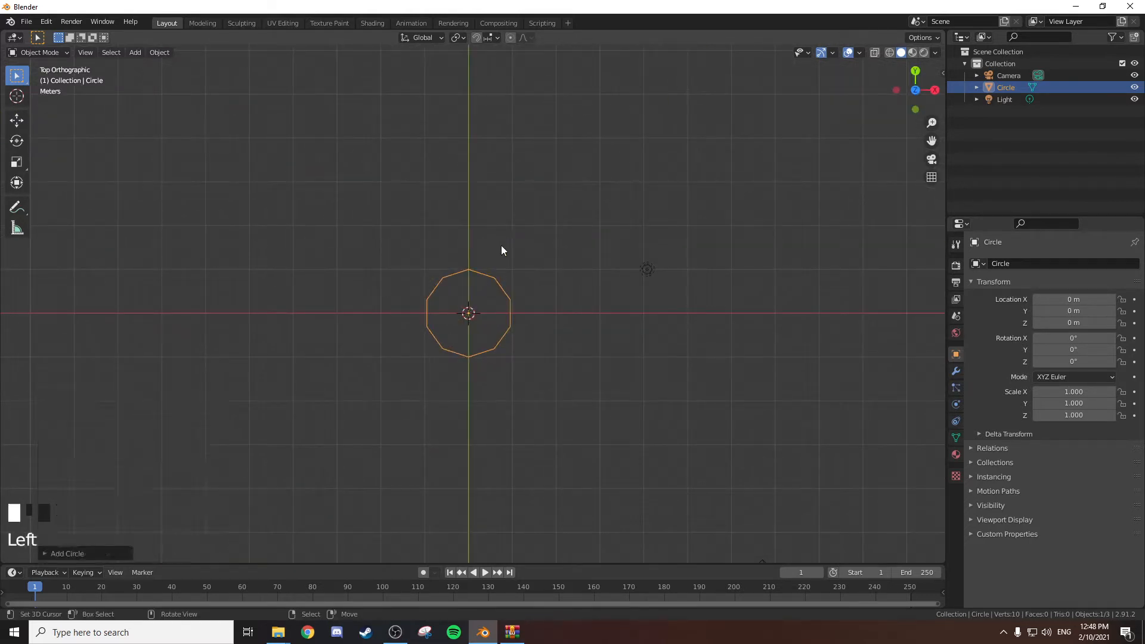
# Enter Edit Mode in vertex selection and select every other vertex of the circle, starting with the upper-left one.
pyautogui.press('Tab')
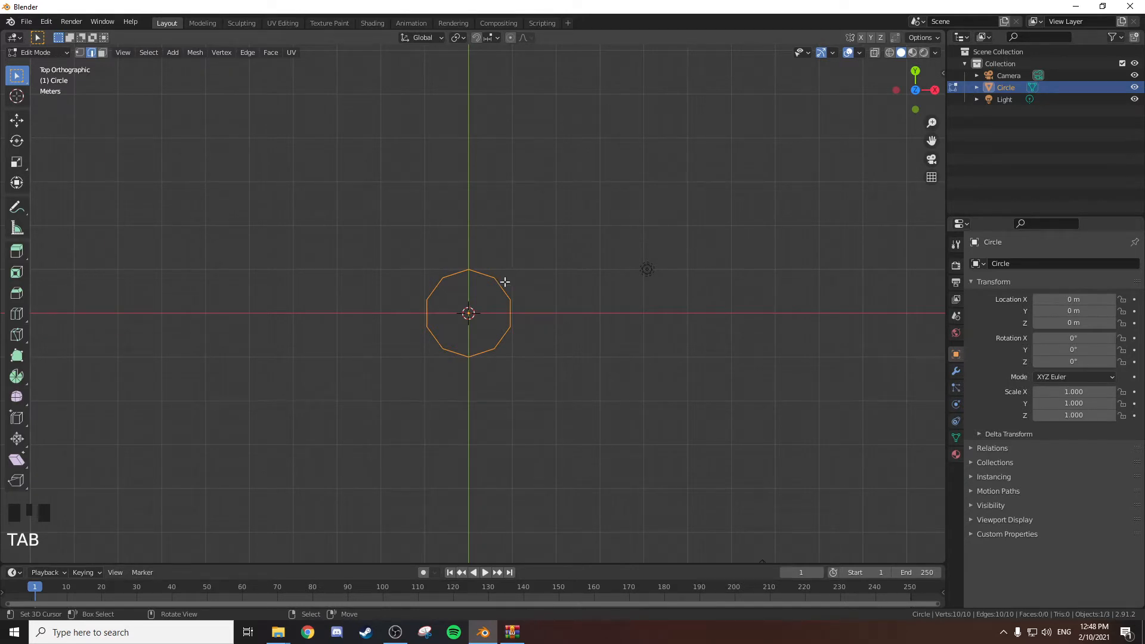
pyautogui.press('1')
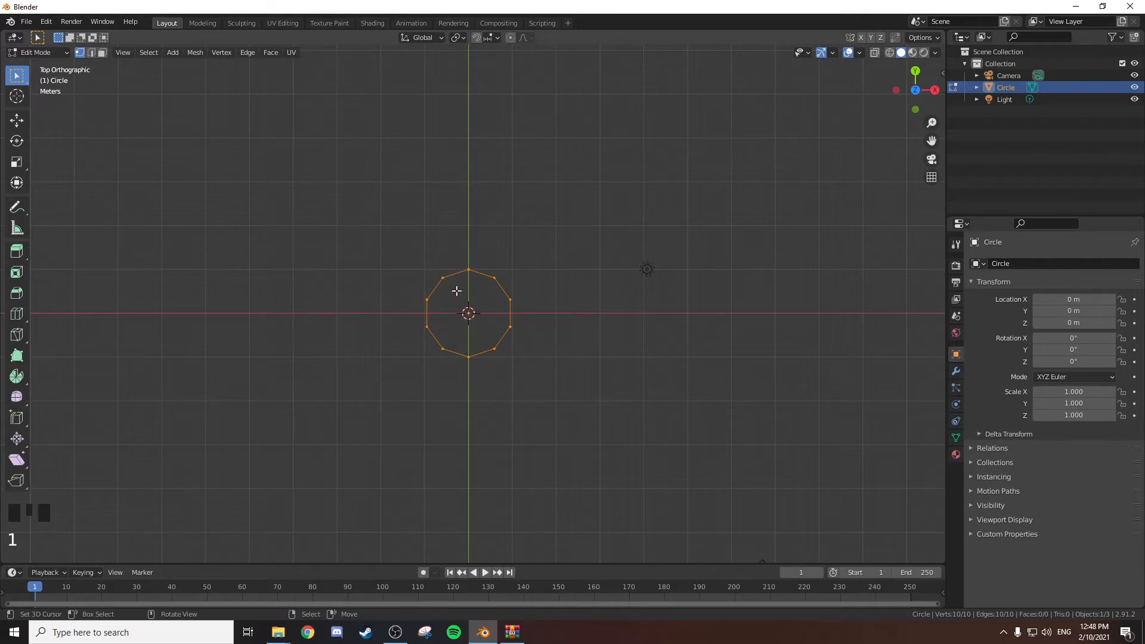
pyautogui.scroll(3, 502, 321)
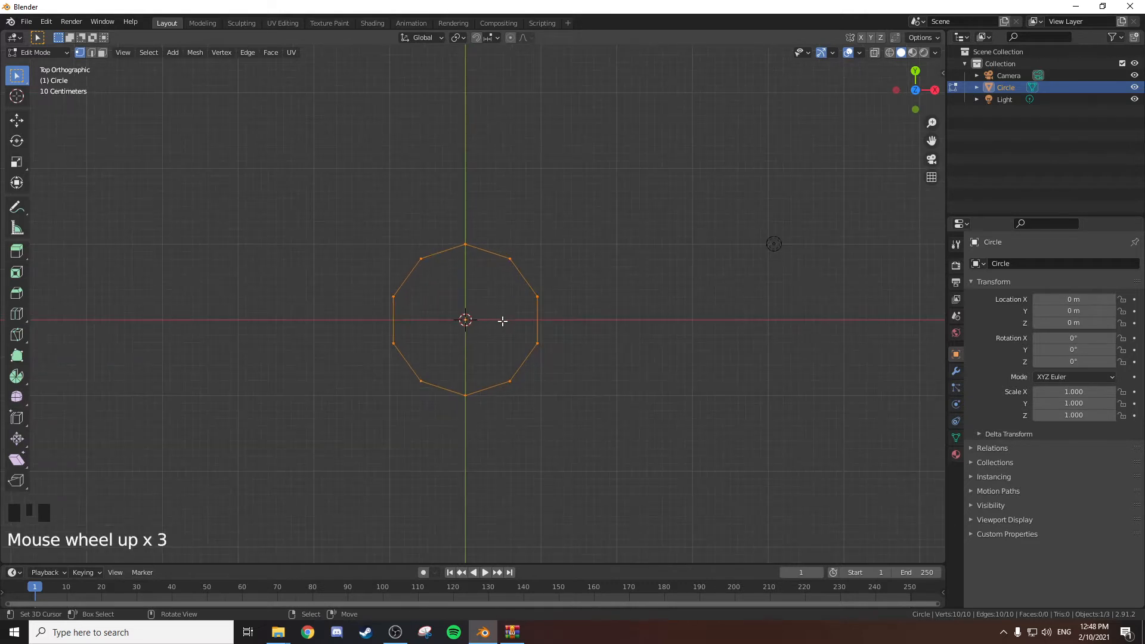
pyautogui.rightClick(415, 257)
pyautogui.keyDown('shift'); pyautogui.rightClick(508, 258); pyautogui.keyUp('shift')
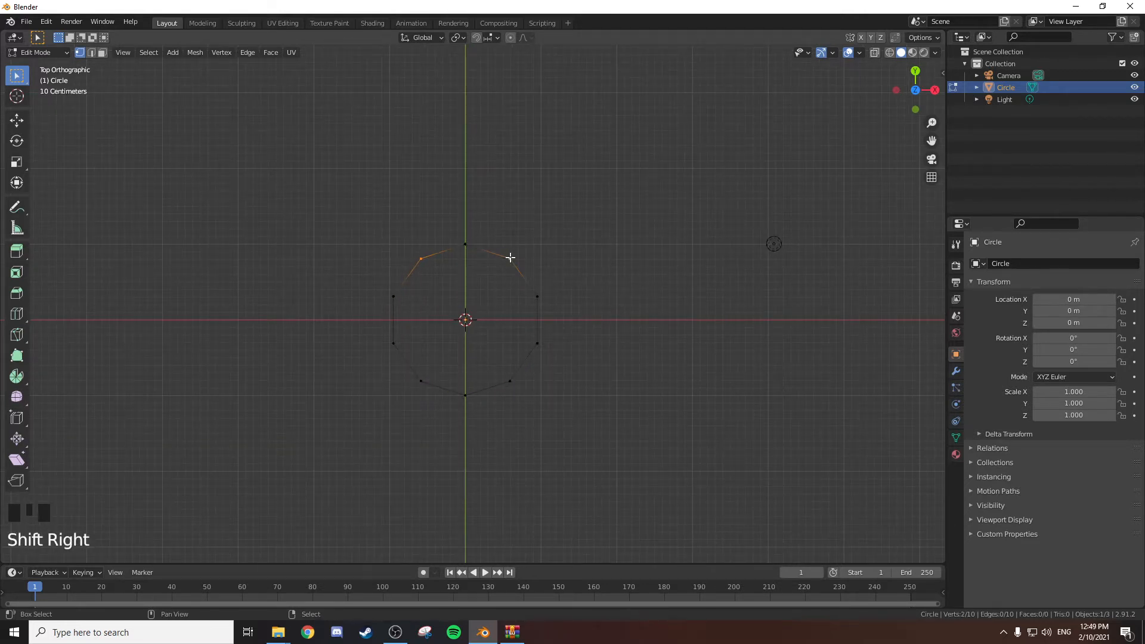
pyautogui.keyDown('shift'); pyautogui.rightClick(538, 343); pyautogui.keyUp('shift')
pyautogui.keyDown('shift'); pyautogui.rightClick(465, 395); pyautogui.keyUp('shift')
pyautogui.keyDown('shift'); pyautogui.rightClick(395, 345); pyautogui.keyUp('shift')
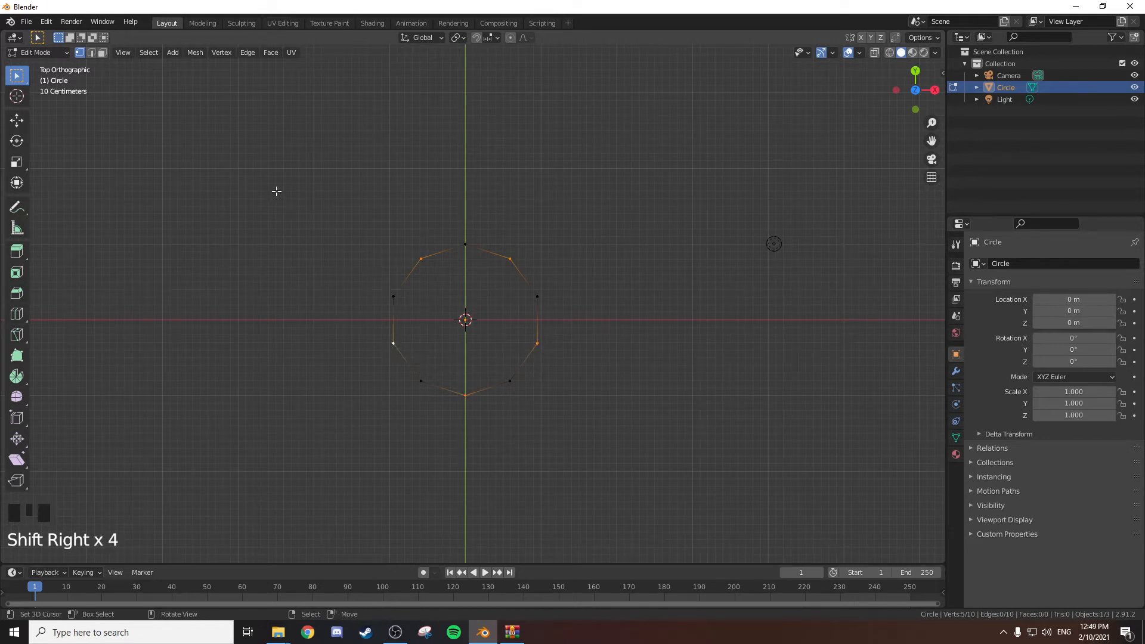
# Try selecting alternate vertices by applying Checker Deselect to the whole circle, then undo back to the manual selection.
pyautogui.press('a')
pyautogui.click(147, 53)
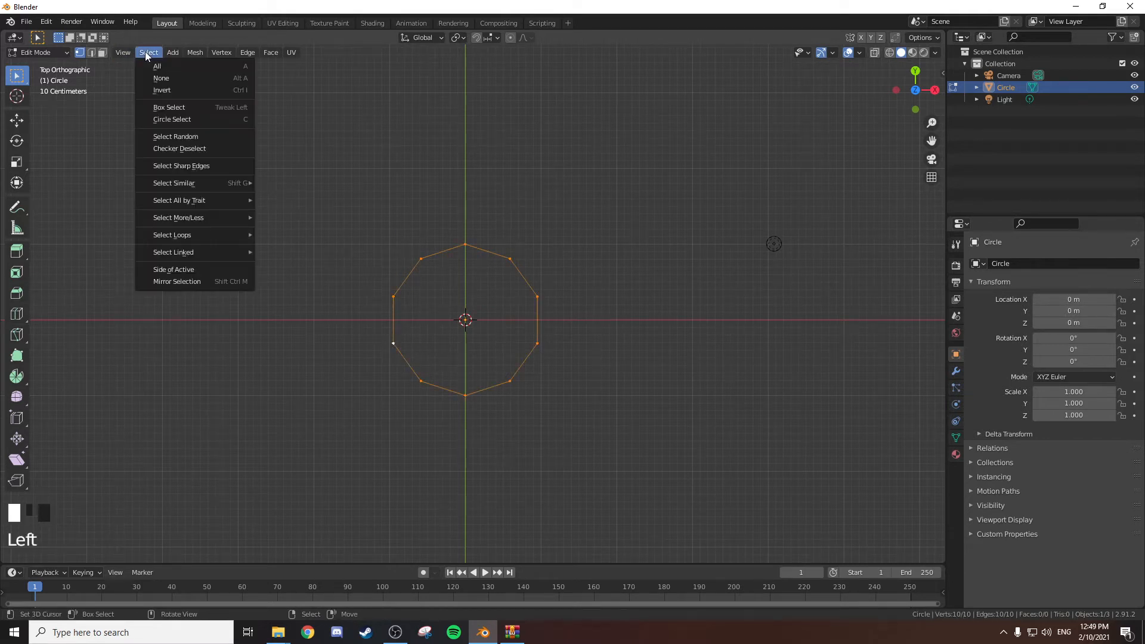
pyautogui.click(176, 149)
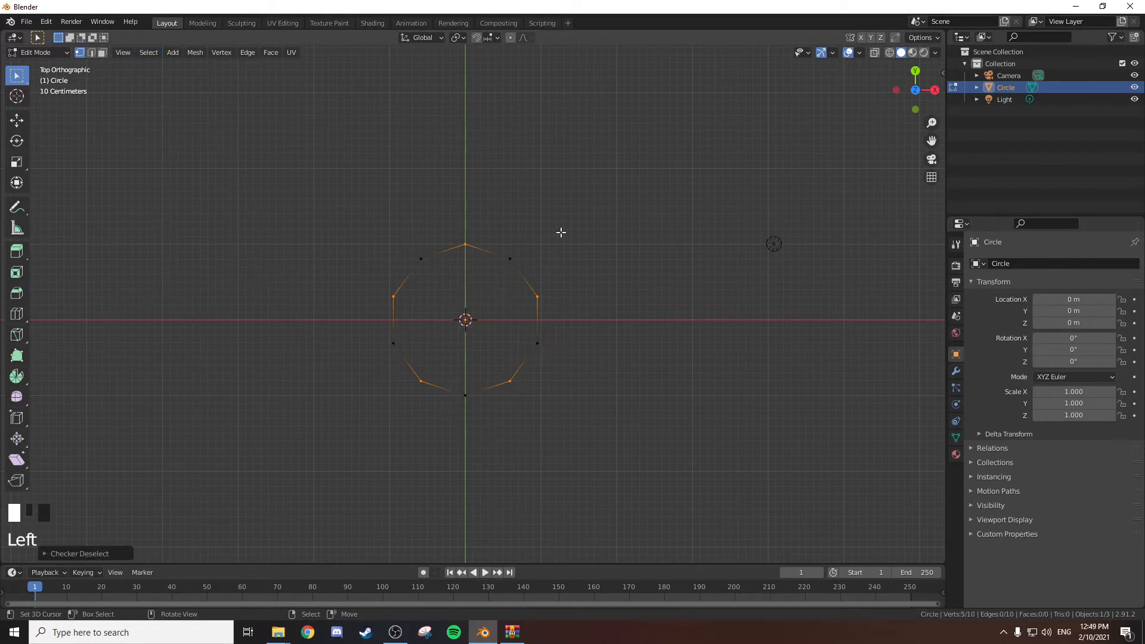
pyautogui.press('s')
pyautogui.rightClick(790, 346)
pyautogui.hotkey('ctrl', 'z')
pyautogui.hotkey('ctrl', 'z')
pyautogui.scroll(2, 792, 348)
pyautogui.keyDown('shift'); pyautogui.moveTo(792, 349); pyautogui.dragTo(611, 299, button='middle'); pyautogui.keyUp('shift')
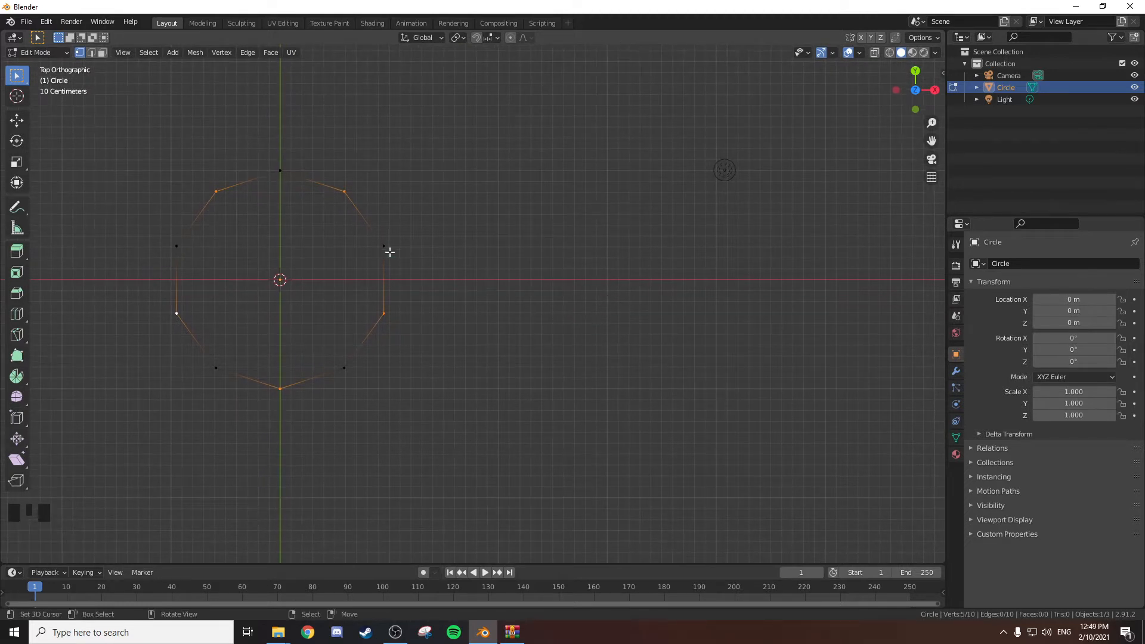
pyautogui.press('s')
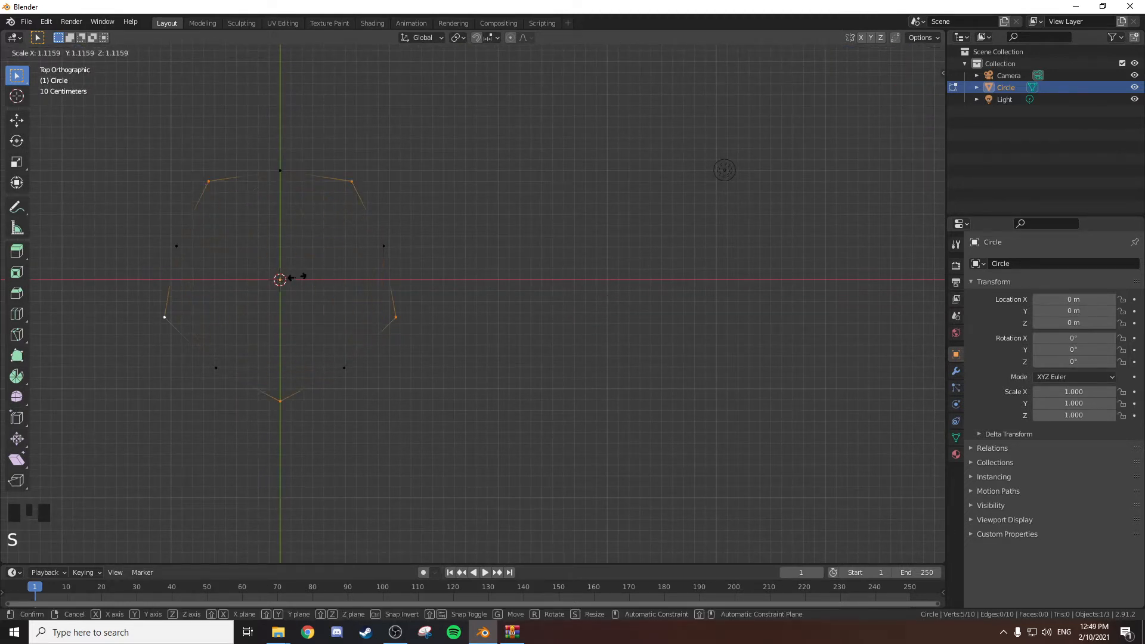
pyautogui.rightClick(298, 282)
pyautogui.scroll(4, 304, 268)
pyautogui.keyDown('shift'); pyautogui.moveTo(304, 266); pyautogui.dragTo(648, 332, button='middle'); pyautogui.keyUp('shift')
pyautogui.press('s')
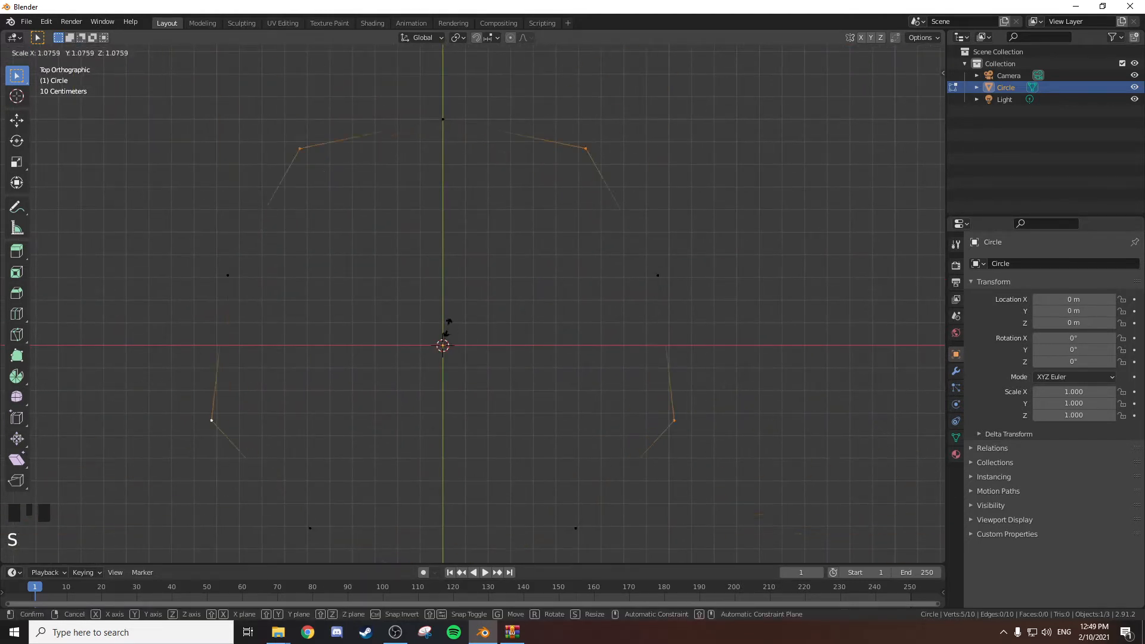
pyautogui.click(501, 343)
pyautogui.scroll(-5, 629, 345)
pyautogui.keyDown('shift'); pyautogui.moveTo(629, 344); pyautogui.dragTo(549, 307, button='middle'); pyautogui.keyUp('shift')
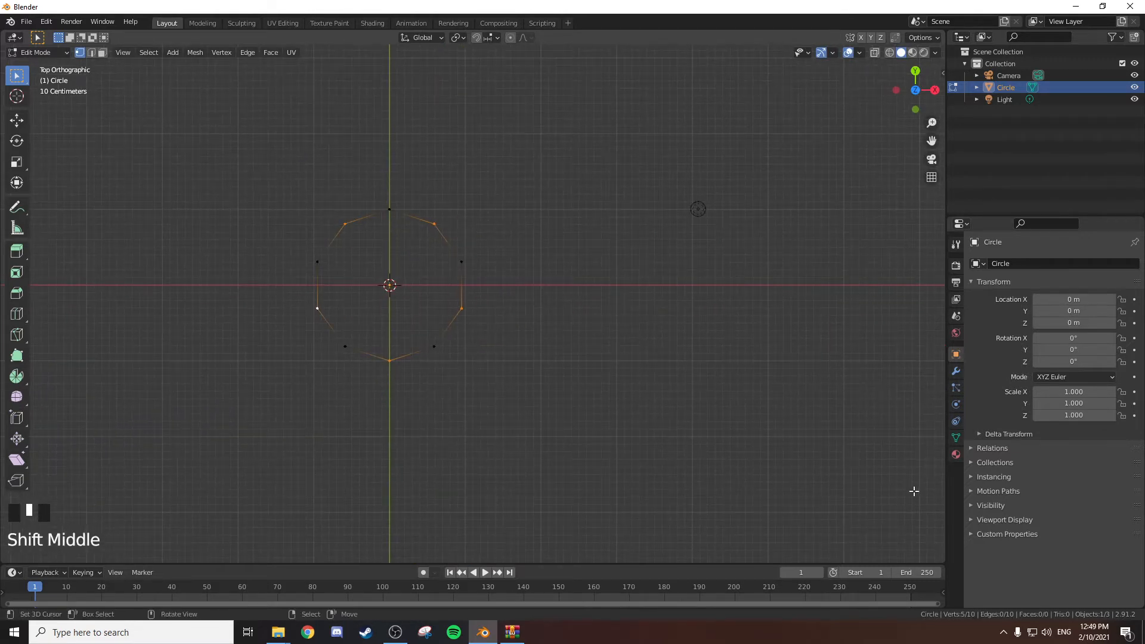
# Scale the five alternate vertices inward to about 0.4 to form a star, then fine-tune their scale slightly.
pyautogui.press('s')
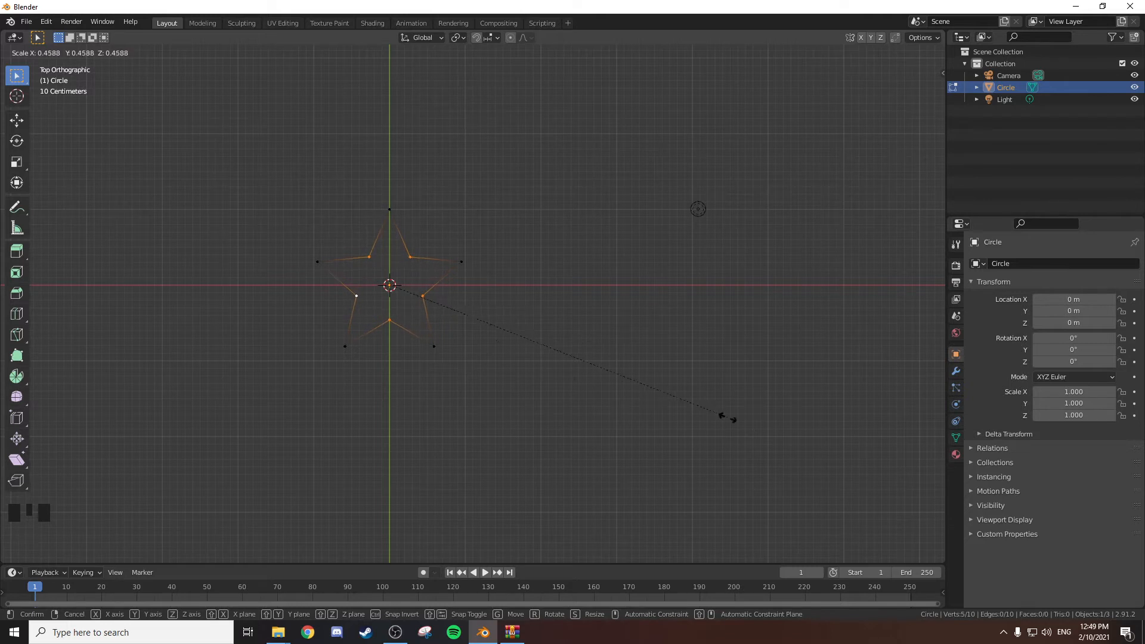
pyautogui.click(397, 302)
pyautogui.scroll(5, 396, 263)
pyautogui.keyDown('shift'); pyautogui.moveTo(396, 263); pyautogui.dragTo(533, 296, button='middle'); pyautogui.keyUp('shift')
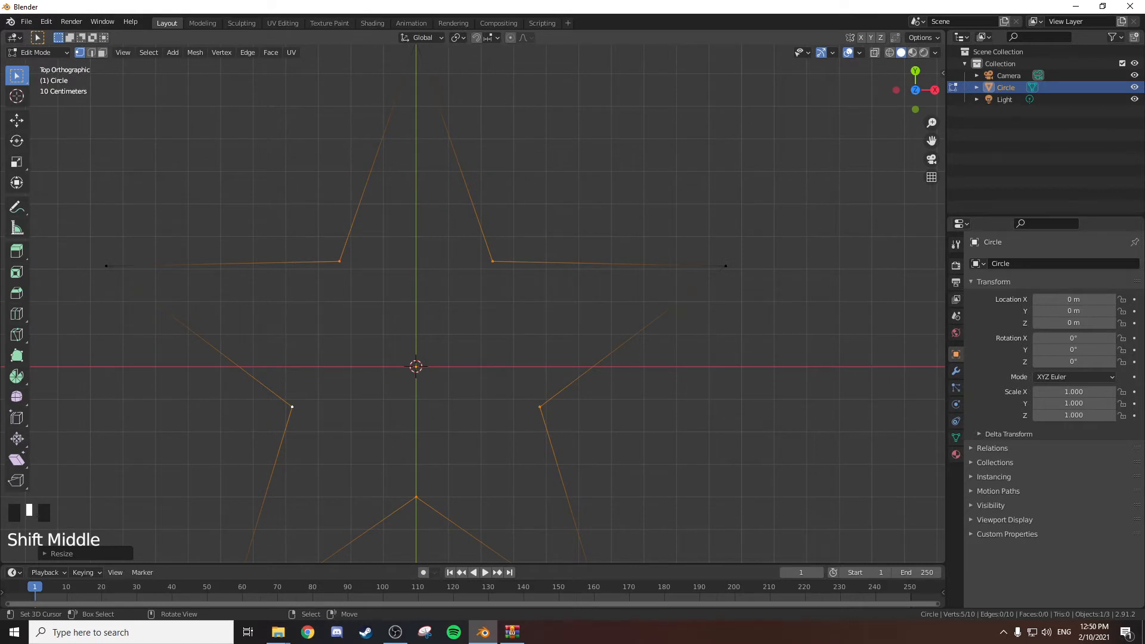
pyautogui.press('s')
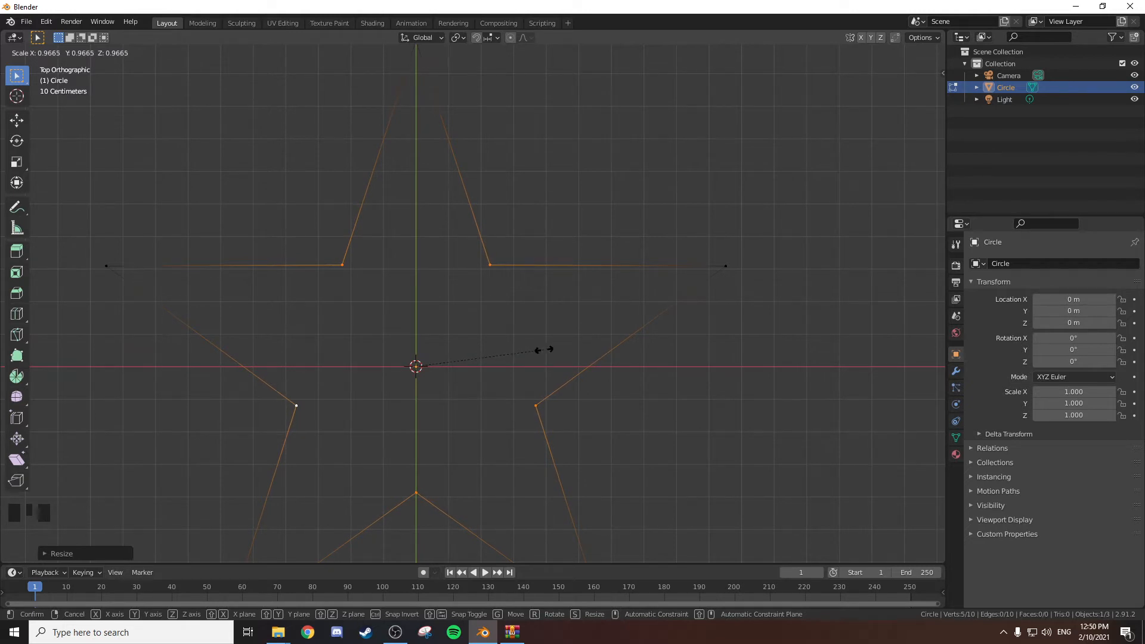
pyautogui.click(736, 361)
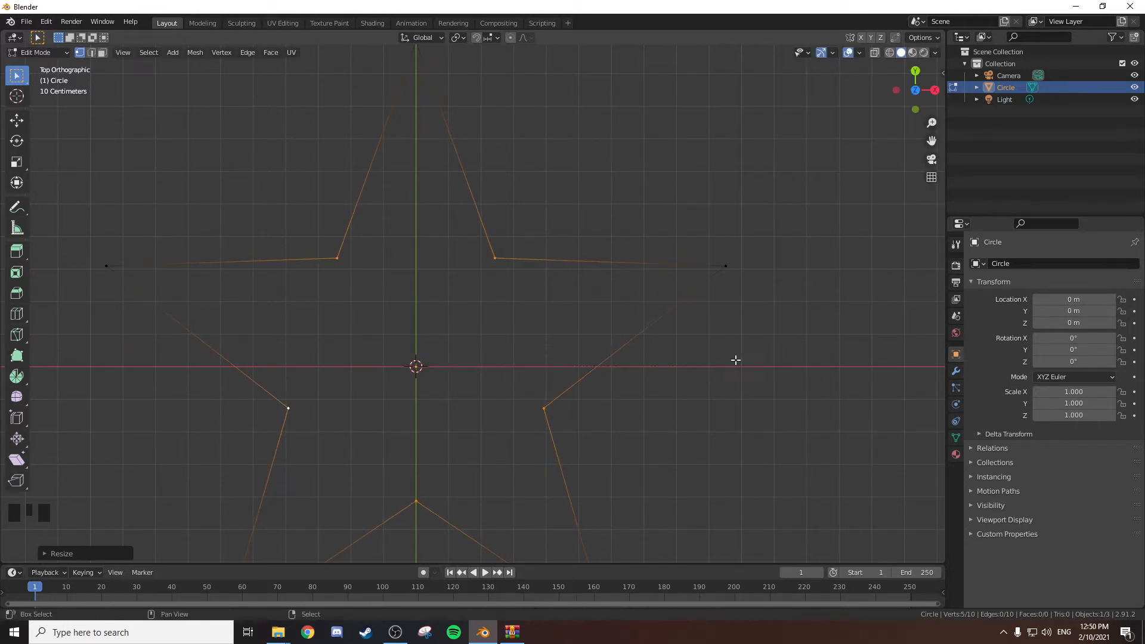
# Select the whole star outline and extrude it upward along the Z axis to form the side walls.
pyautogui.scroll(-2, 704, 357)
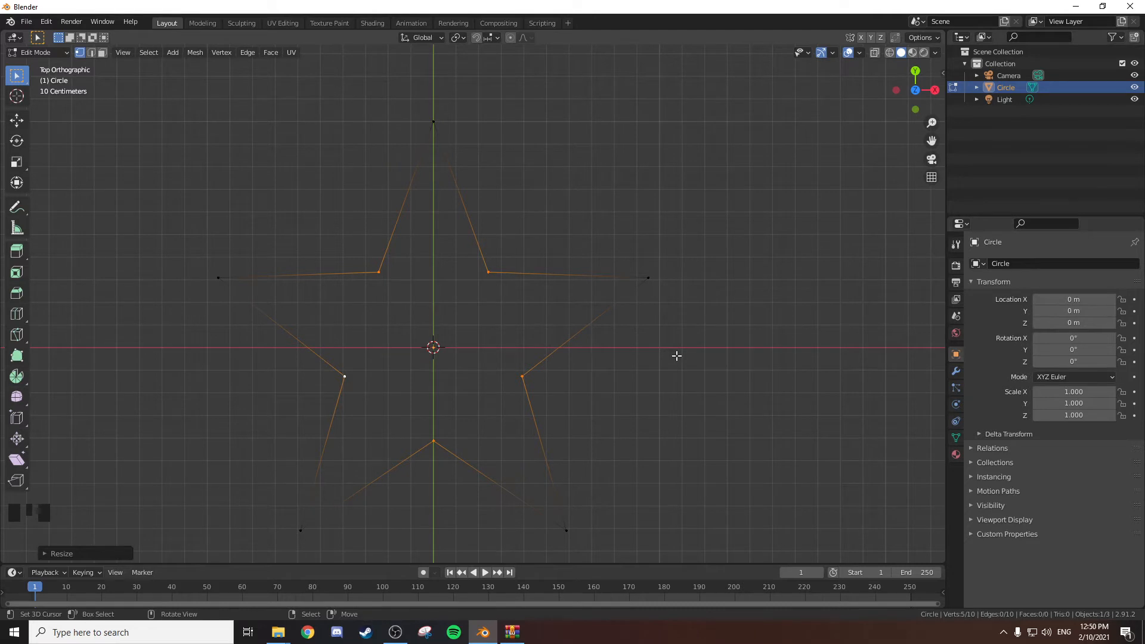
pyautogui.moveTo(671, 356); pyautogui.dragTo(651, 300, button='middle')
pyautogui.press('KP_7')
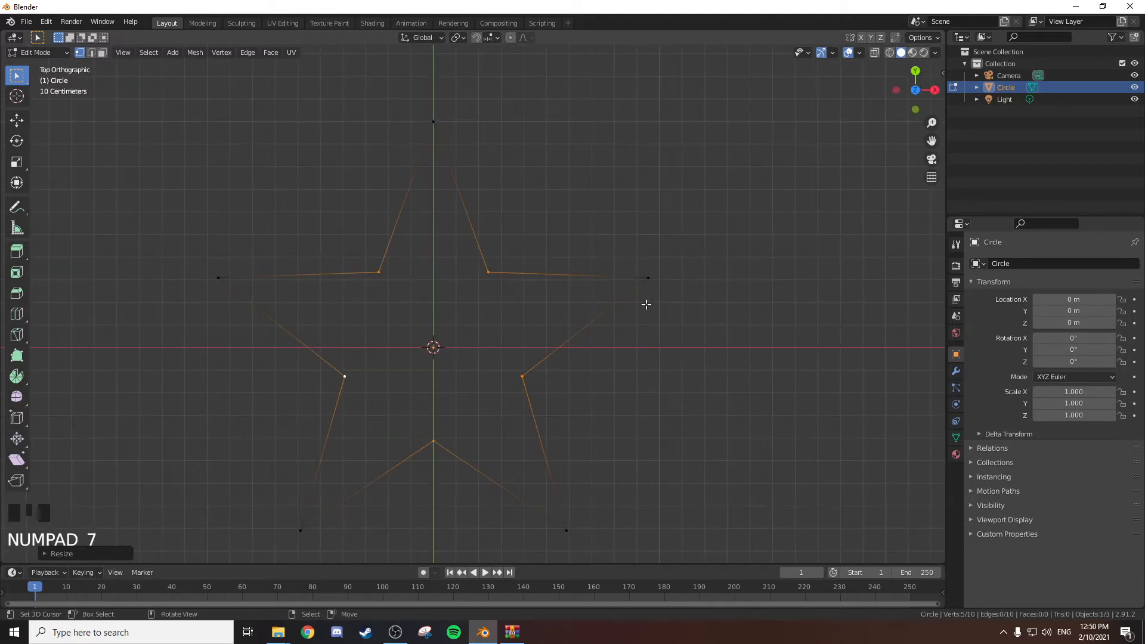
pyautogui.scroll(-1, 650, 304)
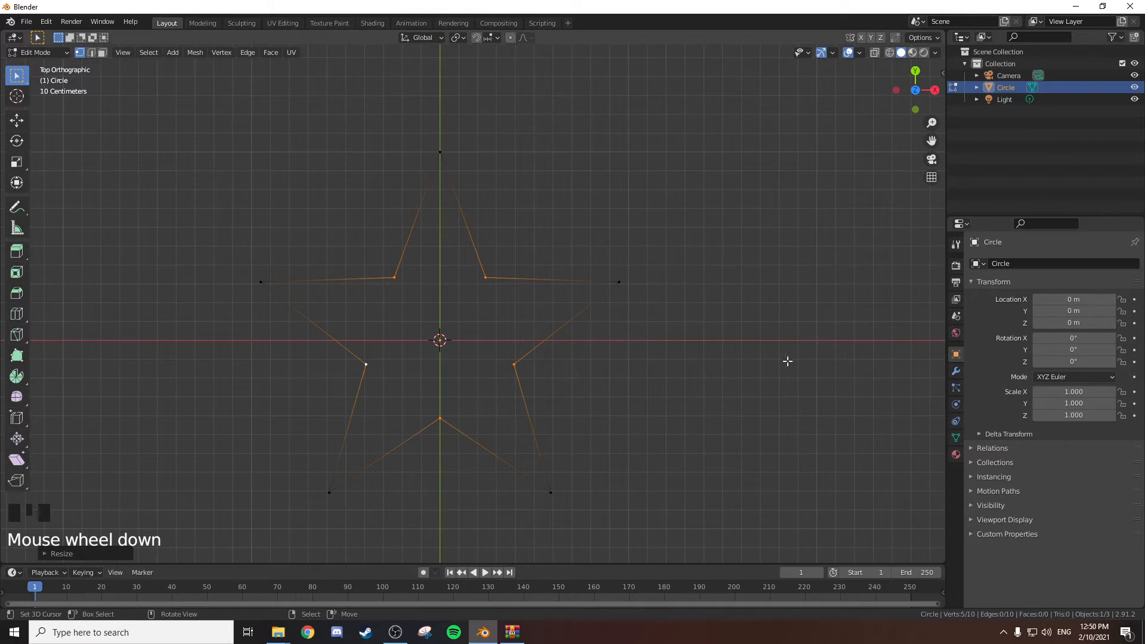
pyautogui.moveTo(678, 299); pyautogui.dragTo(657, 270, button='middle')
pyautogui.moveTo(624, 334)
pyautogui.mouseDown(button='middle')
pyautogui.moveTo(598, 292)
pyautogui.moveTo(654, 332)
pyautogui.moveTo(614, 352)
pyautogui.mouseUp(button='middle')
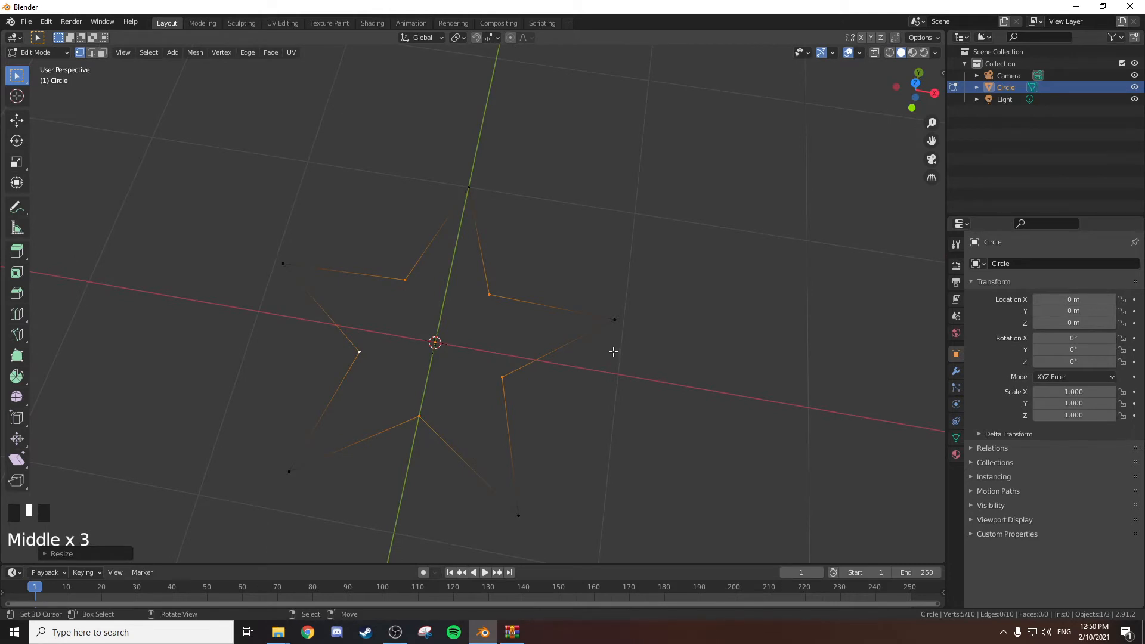
pyautogui.press('a')
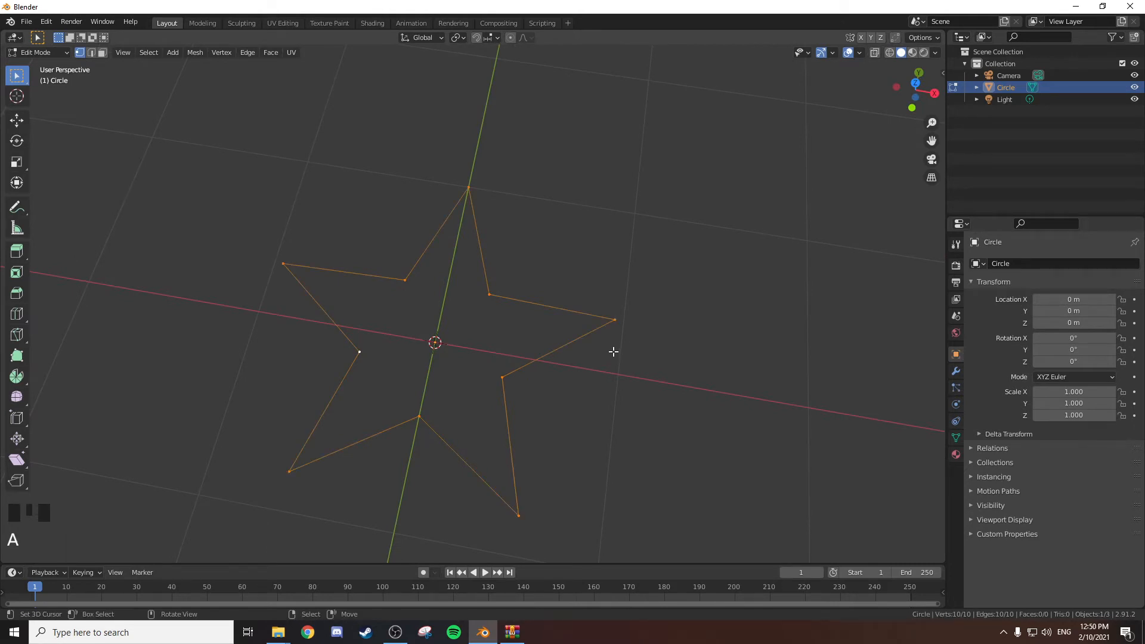
pyautogui.press('e')
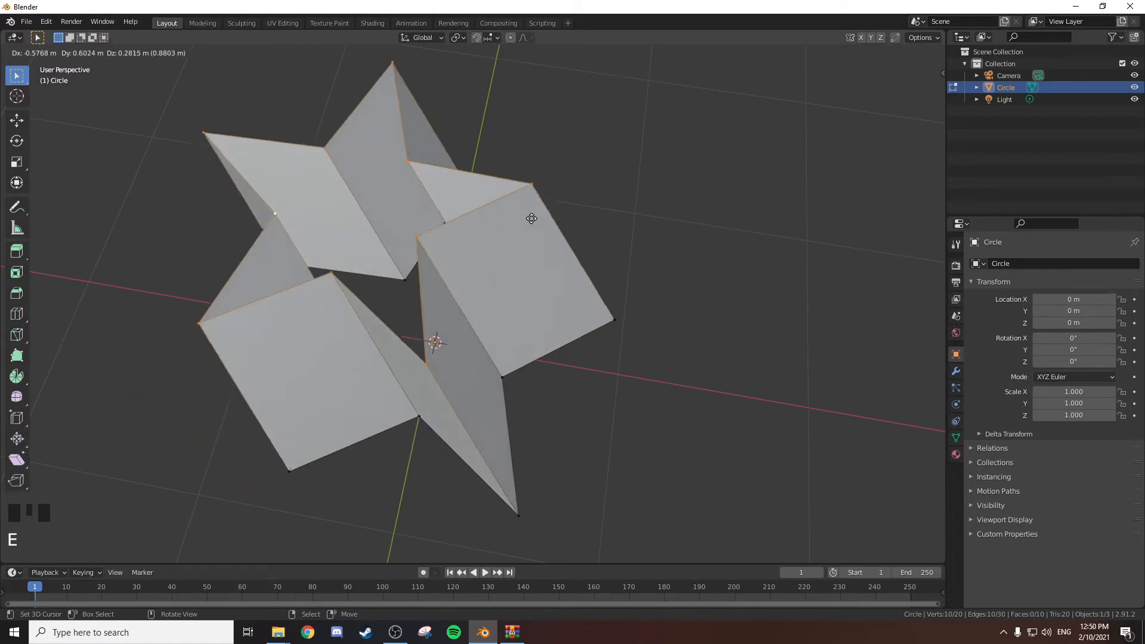
pyautogui.press('z')
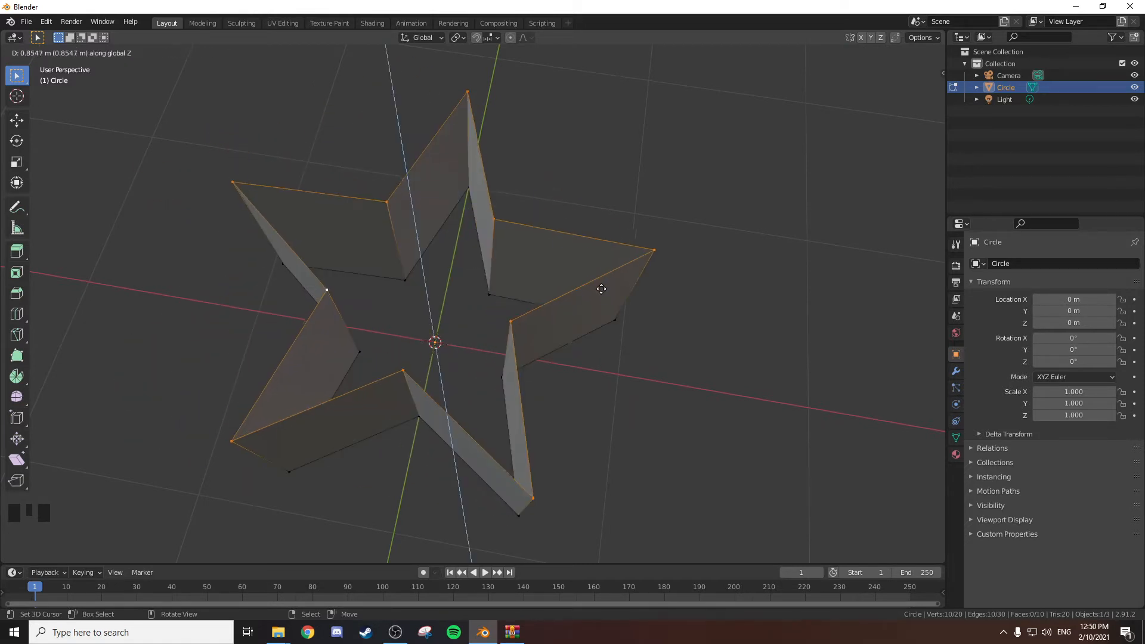
pyautogui.click(594, 333)
# Lower the star's extruded upper edges along the Z axis to make the walls shorter.
pyautogui.moveTo(593, 332); pyautogui.dragTo(570, 283, button='middle')
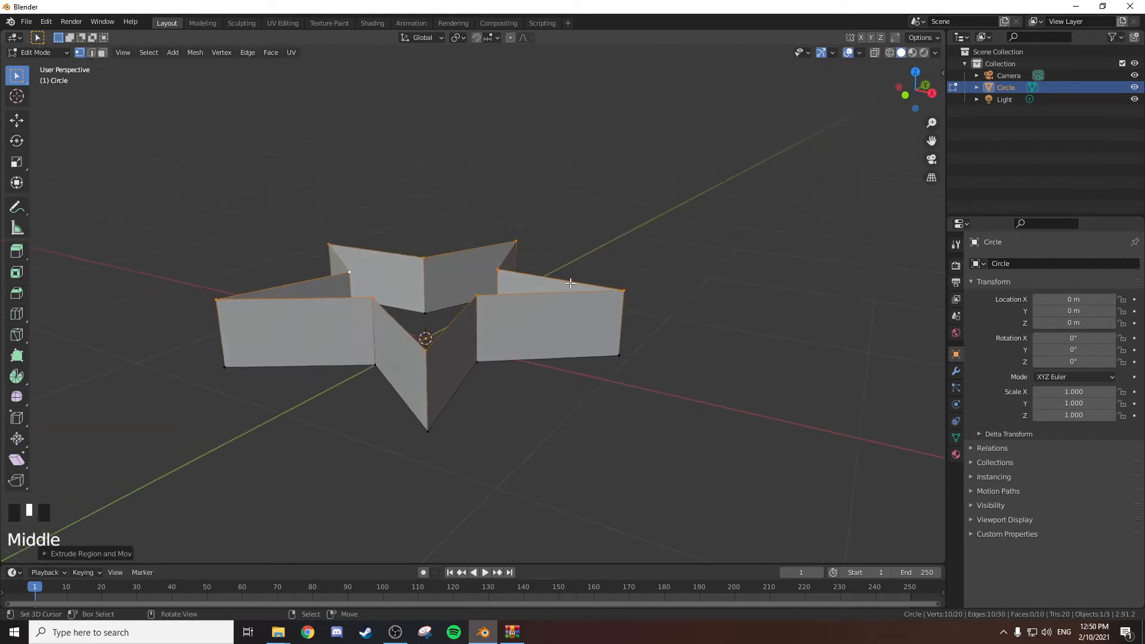
pyautogui.press('g')
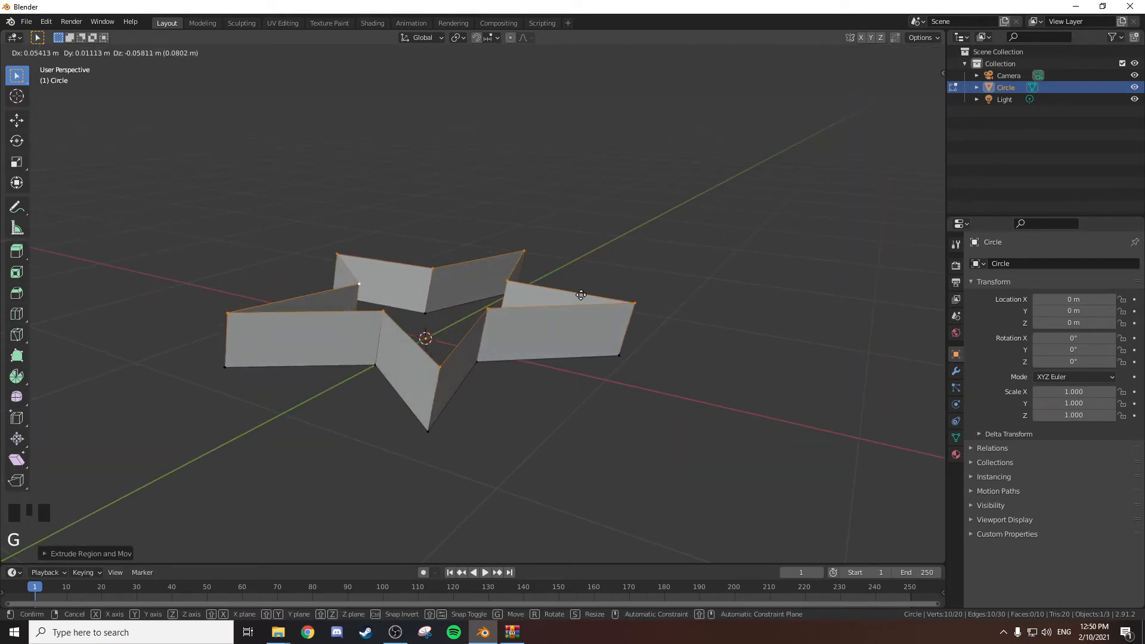
pyautogui.press('z')
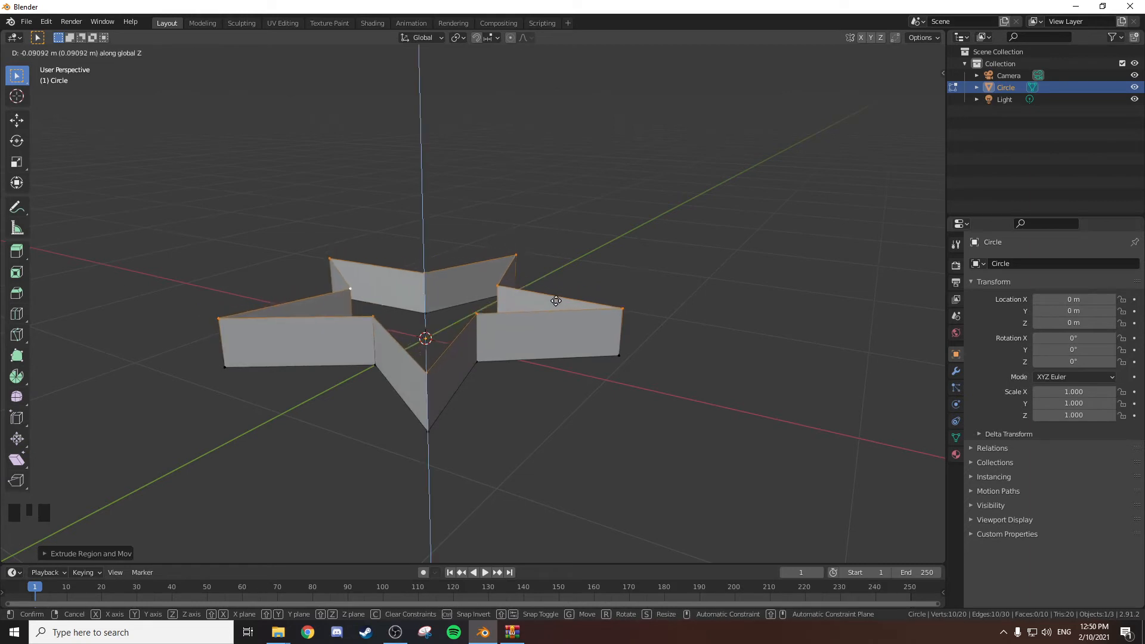
pyautogui.click(558, 327)
# Select the five inner-corner vertices on the star's upper rim and fill them with a pentagonal face.
pyautogui.moveTo(501, 271); pyautogui.dragTo(431, 304, button='middle')
pyautogui.press('2')
pyautogui.scroll(3, 484, 288)
pyautogui.scroll(-2, 457, 292)
pyautogui.press('1')
pyautogui.rightClick(397, 300)
pyautogui.rightClick(398, 296)
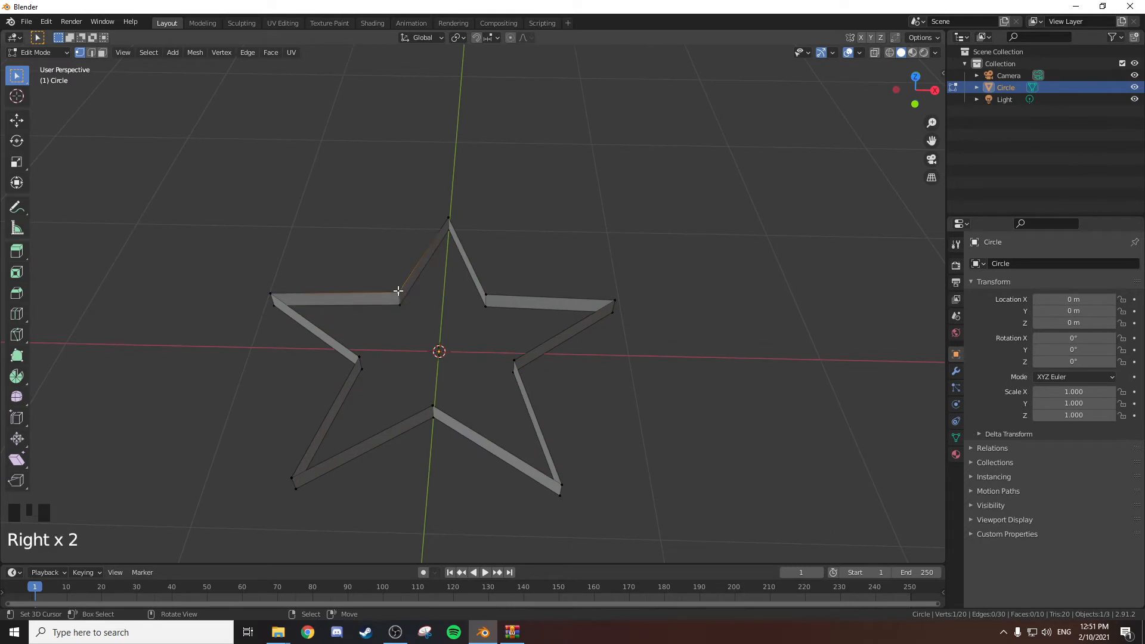
pyautogui.keyDown('shift'); pyautogui.rightClick(362, 357); pyautogui.keyUp('shift')
pyautogui.keyDown('shift'); pyautogui.rightClick(441, 397); pyautogui.keyUp('shift')
pyautogui.keyDown('shift'); pyautogui.rightClick(506, 358); pyautogui.keyUp('shift')
pyautogui.keyDown('shift'); pyautogui.rightClick(495, 291); pyautogui.keyUp('shift')
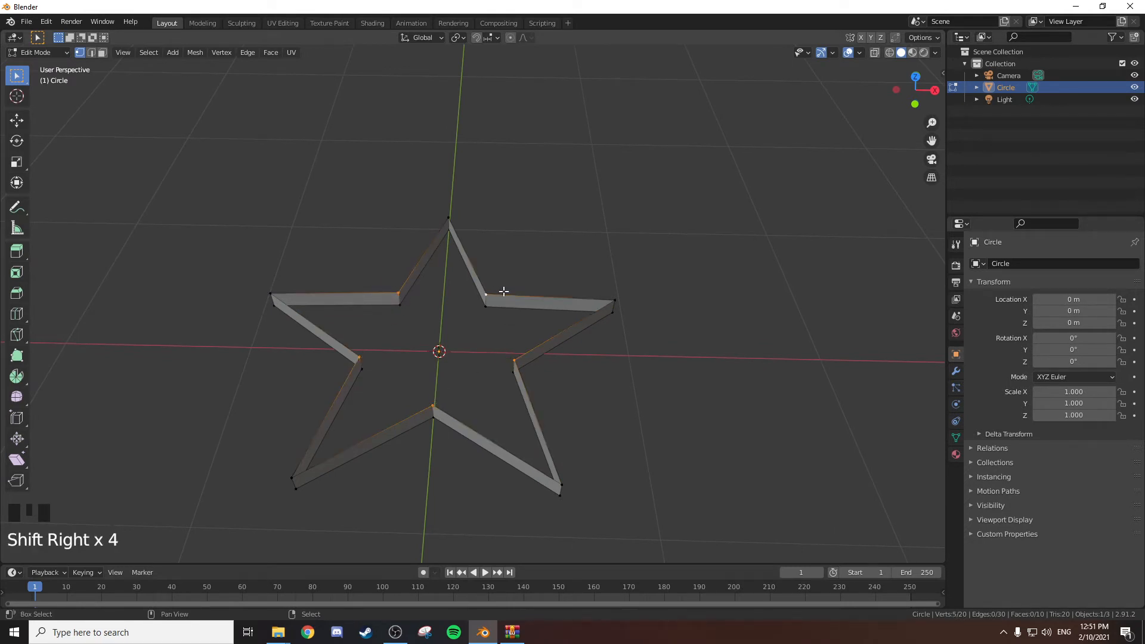
pyautogui.press('f')
# Fill the star's top and right points on the upper side with triangular faces from their three corner vertices.
pyautogui.rightClick(398, 292)
pyautogui.keyDown('shift'); pyautogui.rightClick(449, 218); pyautogui.keyUp('shift')
pyautogui.keyDown('shift'); pyautogui.rightClick(481, 292); pyautogui.keyUp('shift')
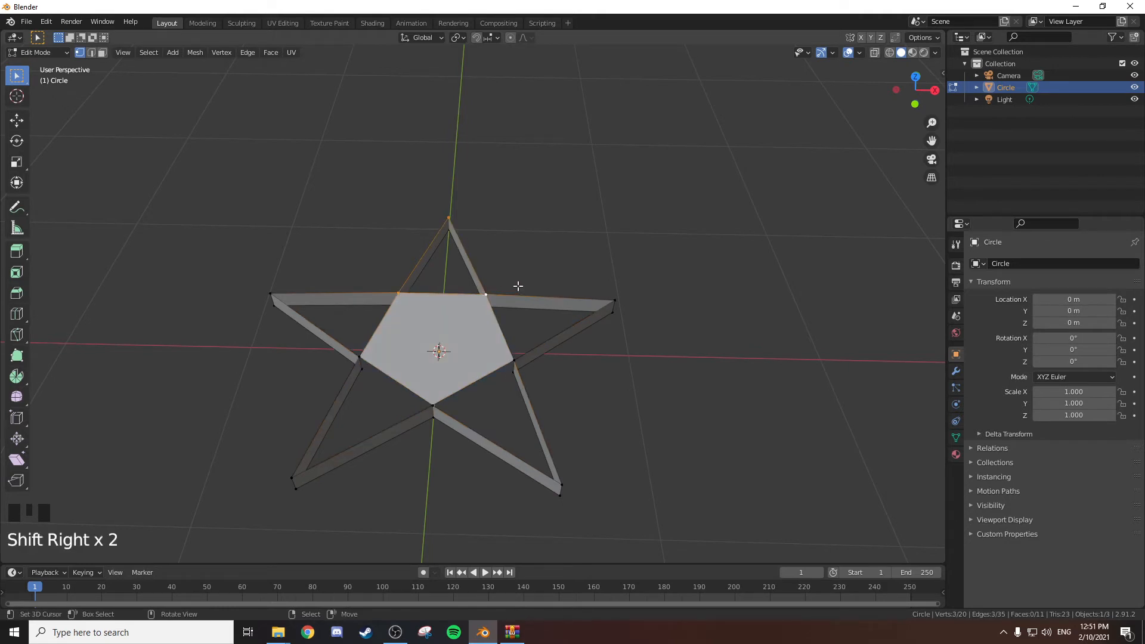
pyautogui.press('f')
pyautogui.rightClick(486, 293)
pyautogui.keyDown('shift'); pyautogui.rightClick(514, 360); pyautogui.keyUp('shift')
pyautogui.keyDown('shift'); pyautogui.rightClick(615, 296); pyautogui.keyUp('shift')
pyautogui.press('f')
# Fill the star's lower-right and lower-left points on the upper side with triangular faces.
pyautogui.rightClick(433, 405)
pyautogui.keyDown('shift'); pyautogui.rightClick(514, 361); pyautogui.keyUp('shift')
pyautogui.keyDown('shift'); pyautogui.rightClick(555, 479); pyautogui.keyUp('shift')
pyautogui.press('f')
pyautogui.rightClick(360, 358)
pyautogui.keyDown('shift'); pyautogui.rightClick(433, 406); pyautogui.keyUp('shift')
pyautogui.keyDown('shift'); pyautogui.rightClick(285, 475); pyautogui.keyUp('shift')
pyautogui.press('f')
# Fill the star's remaining left point with a triangular face to close the upper side.
pyautogui.rightClick(271, 293)
pyautogui.keyDown('shift'); pyautogui.rightClick(398, 293); pyautogui.keyUp('shift')
pyautogui.keyDown('shift'); pyautogui.rightClick(484, 294); pyautogui.keyUp('shift')
pyautogui.press('f')
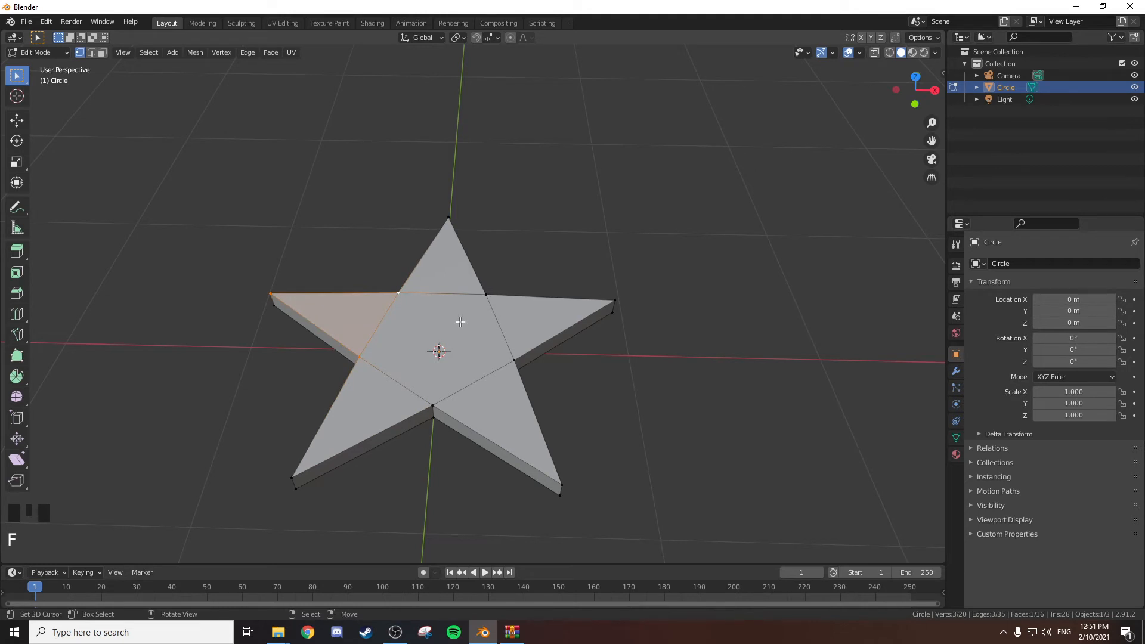
# Select the five inner-corner vertices on the star's lower rim and fill them with a pentagonal face.
pyautogui.scroll(3, 485, 295)
pyautogui.scroll(-2, 485, 295)
pyautogui.moveTo(484, 294); pyautogui.dragTo(509, 170, button='middle')
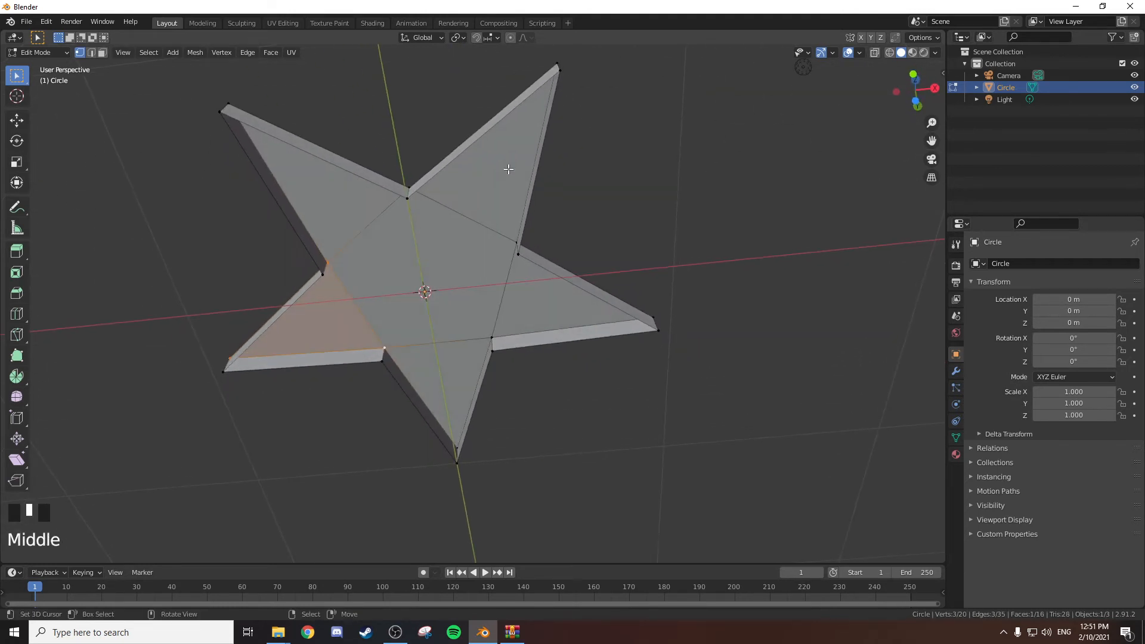
pyautogui.rightClick(324, 278)
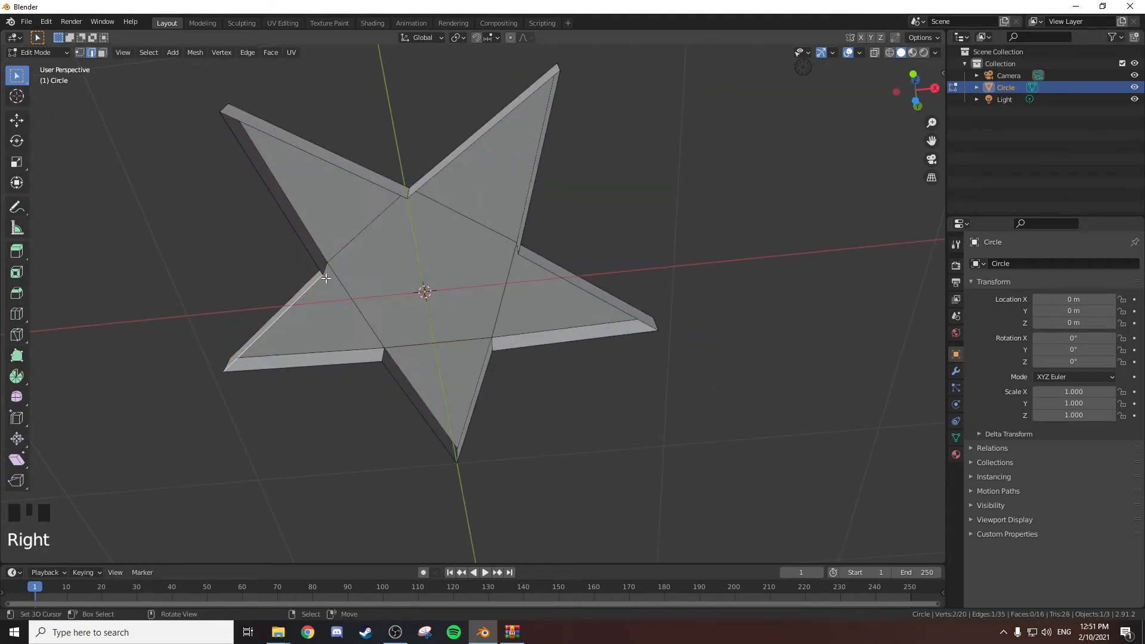
pyautogui.keyDown('shift'); pyautogui.rightClick(408, 197); pyautogui.keyUp('shift')
pyautogui.keyDown('shift'); pyautogui.rightClick(519, 257); pyautogui.keyUp('shift')
pyautogui.keyDown('shift'); pyautogui.rightClick(500, 354); pyautogui.keyUp('shift')
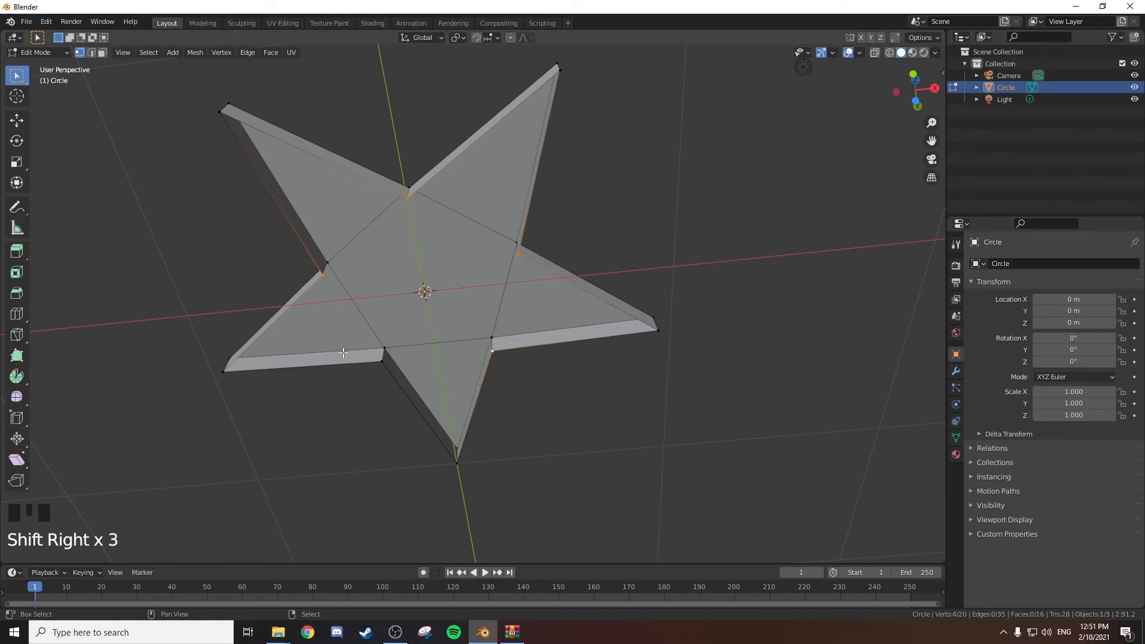
pyautogui.keyDown('shift'); pyautogui.rightClick(380, 359); pyautogui.keyUp('shift')
pyautogui.press('f')
# Fill the first two adjacent points on the star's underside with triangular faces, using corner vertices for one and edge pairs for the other.
pyautogui.rightClick(327, 269)
pyautogui.keyDown('shift'); pyautogui.rightClick(224, 110); pyautogui.keyUp('shift')
pyautogui.keyDown('shift'); pyautogui.rightClick(407, 206); pyautogui.keyUp('shift')
pyautogui.press('f')
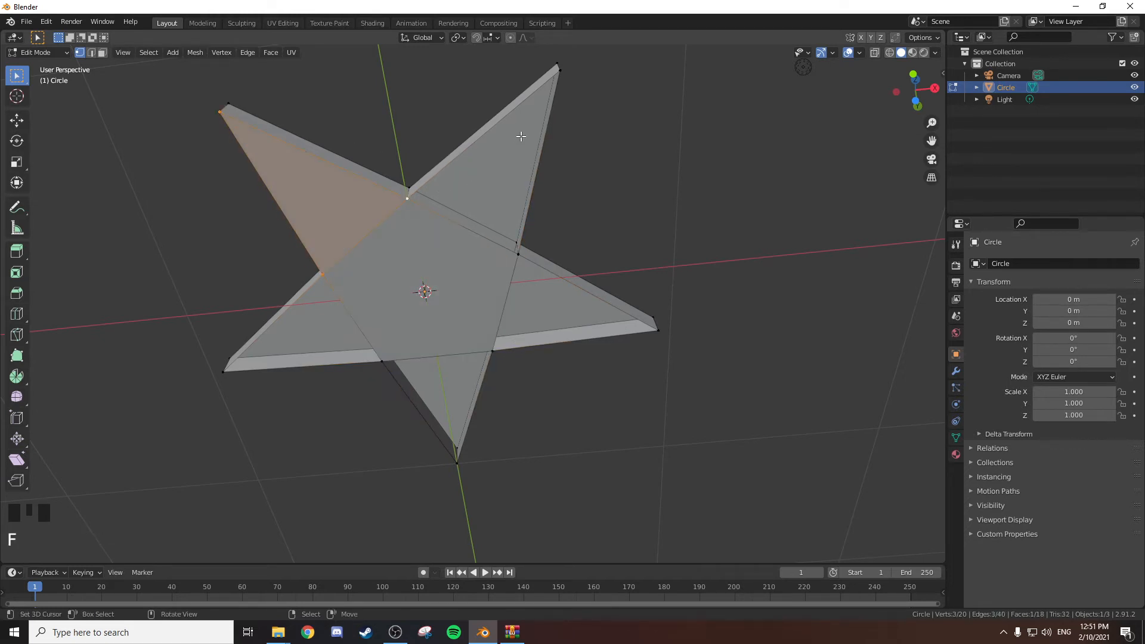
pyautogui.press('2')
pyautogui.rightClick(459, 162)
pyautogui.keyDown('shift'); pyautogui.rightClick(540, 159); pyautogui.keyUp('shift')
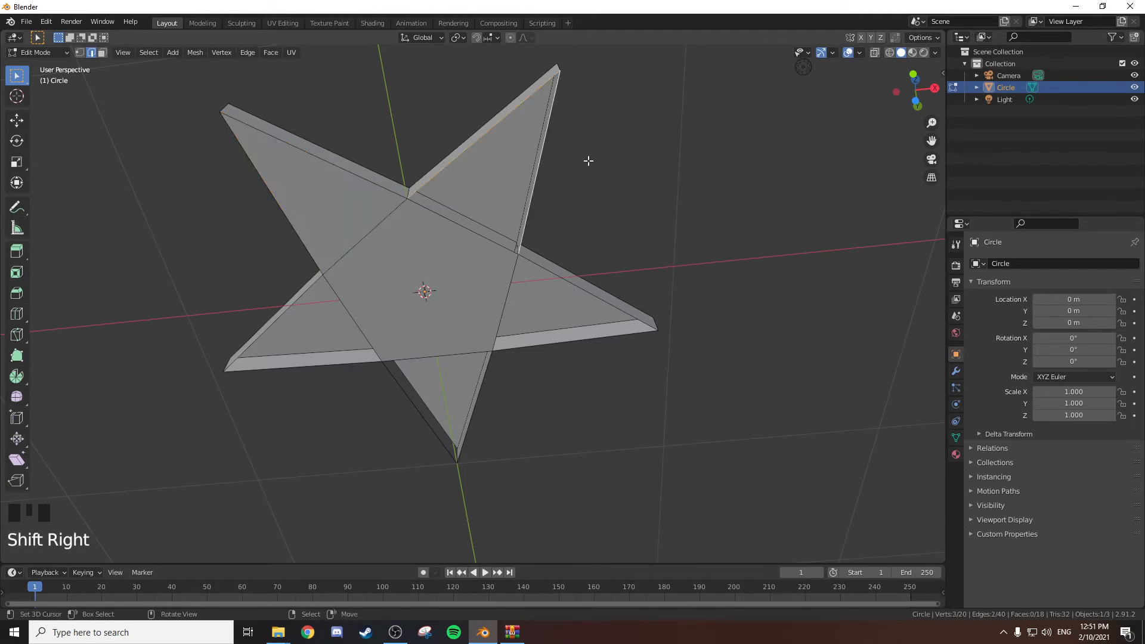
pyautogui.press('f')
# Fill the three remaining points on the star's underside with triangular faces from their edge pairs and return to Object Mode.
pyautogui.rightClick(576, 287)
pyautogui.keyDown('shift'); pyautogui.rightClick(579, 340); pyautogui.keyUp('shift')
pyautogui.press('f')
pyautogui.rightClick(478, 388)
pyautogui.keyDown('shift'); pyautogui.rightClick(436, 418); pyautogui.keyUp('shift')
pyautogui.moveTo(435, 418); pyautogui.dragTo(510, 364, button='middle')
pyautogui.press('f')
pyautogui.rightClick(331, 303)
pyautogui.keyDown('shift'); pyautogui.rightClick(342, 222); pyautogui.keyUp('shift')
pyautogui.press('f')
pyautogui.moveTo(518, 196); pyautogui.dragTo(558, 317, button='middle')
pyautogui.press('Tab')
pyautogui.scroll(-2, 535, 378)
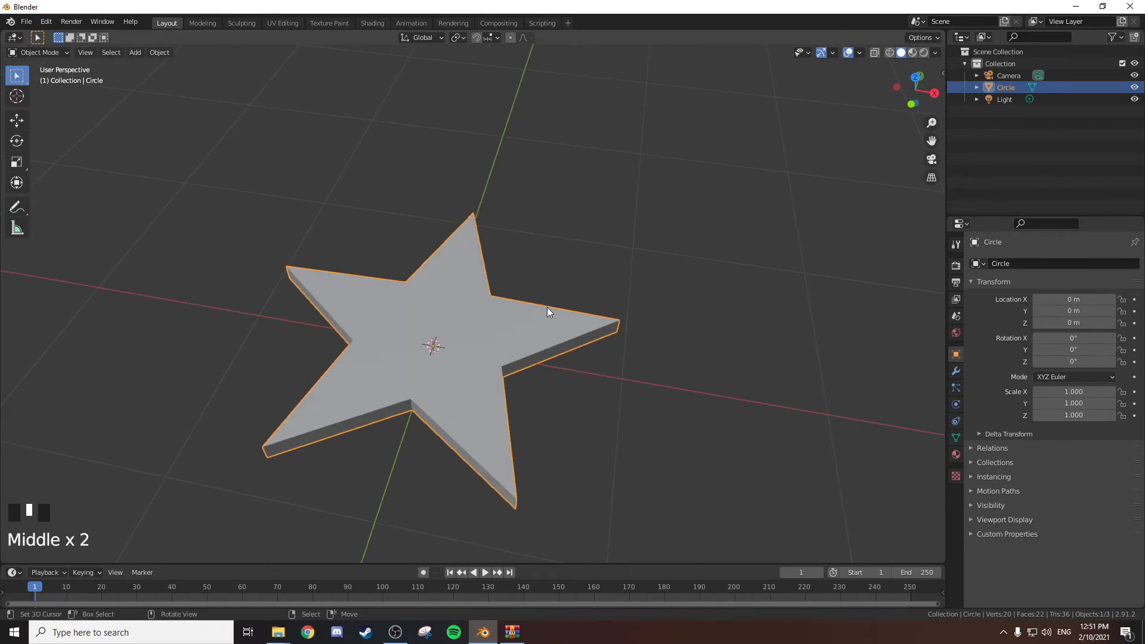
# Select the central pentagon faces on both sides of the star and scale them apart along Z to thicken the middle.
pyautogui.press('Tab')
pyautogui.moveTo(513, 342); pyautogui.dragTo(454, 283, button='middle')
pyautogui.press('3')
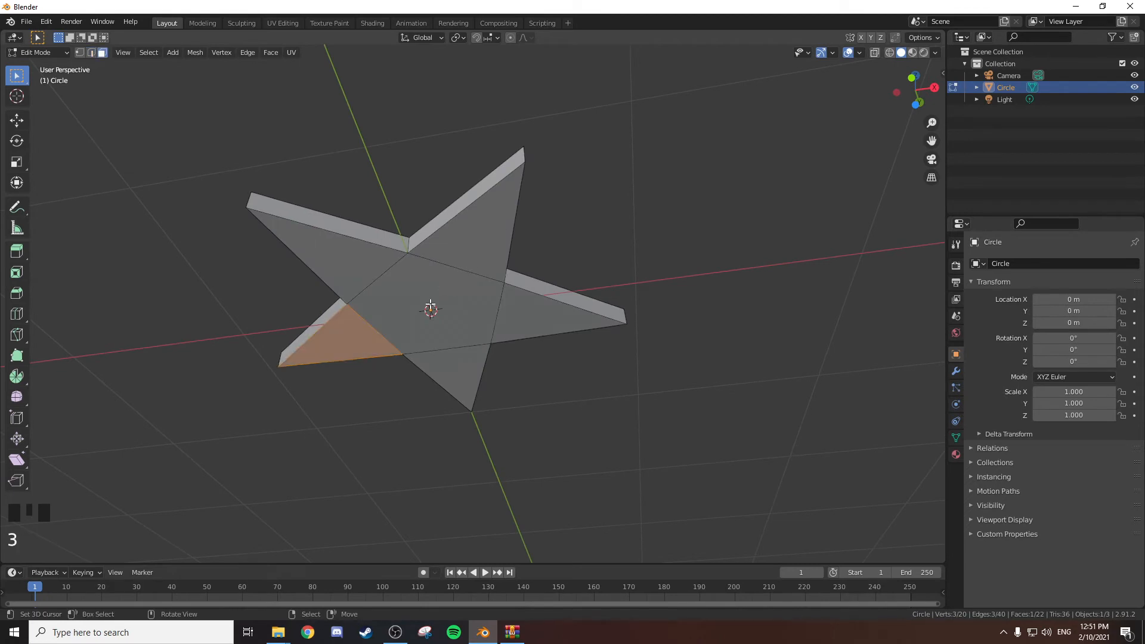
pyautogui.rightClick(440, 292)
pyautogui.moveTo(508, 238); pyautogui.dragTo(525, 278, button='middle')
pyautogui.keyDown('shift'); pyautogui.rightClick(501, 340); pyautogui.keyUp('shift')
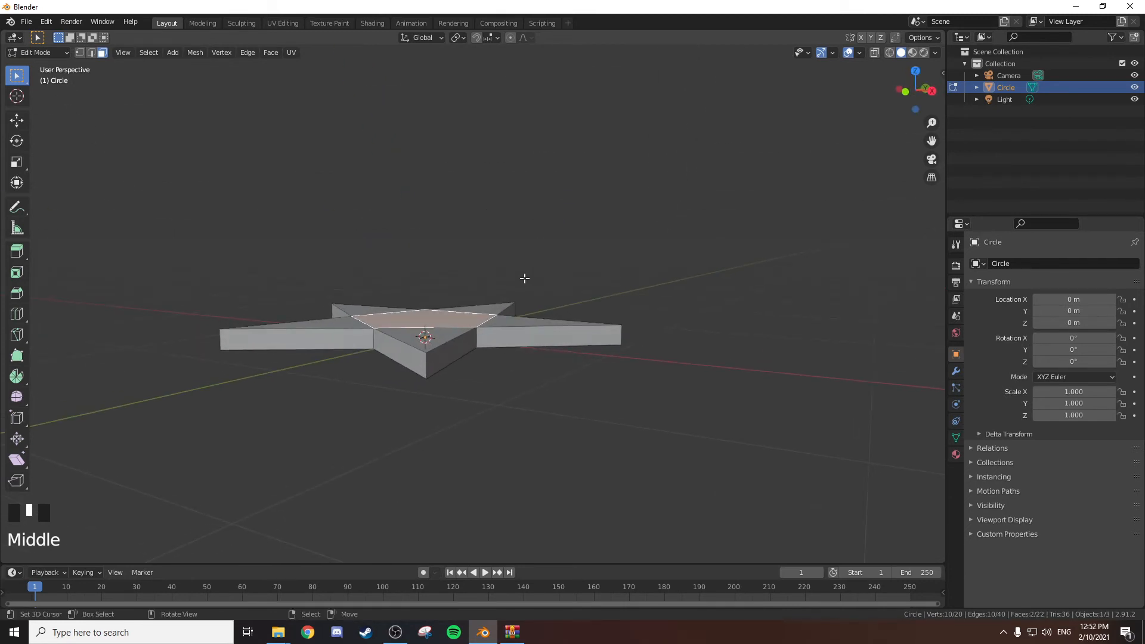
pyautogui.press('s')
pyautogui.press('z')
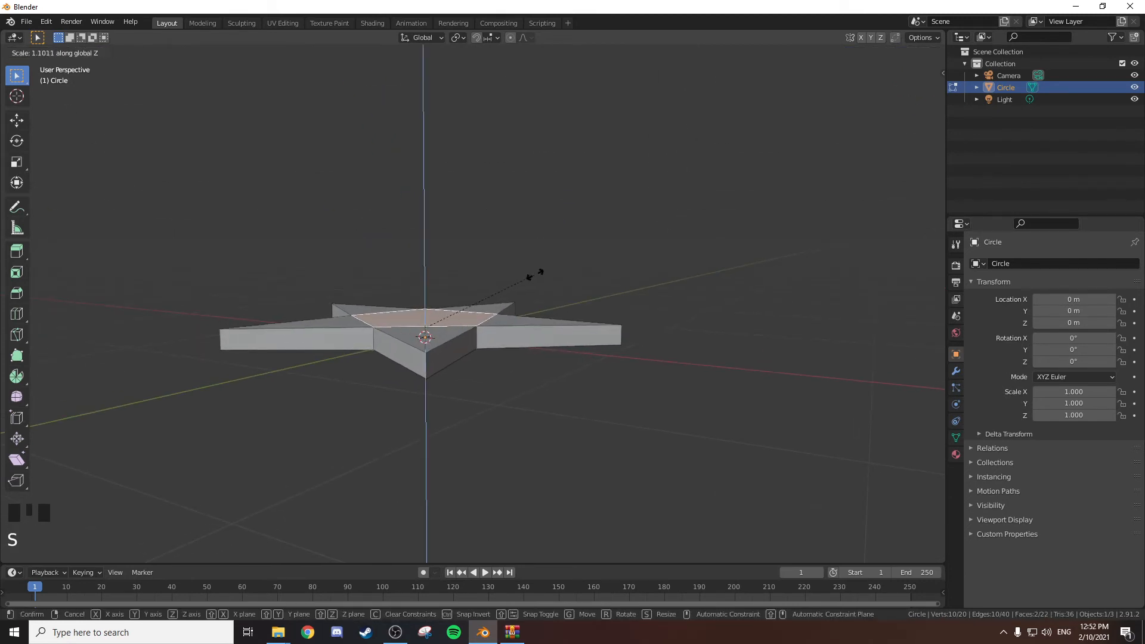
pyautogui.click(656, 197)
pyautogui.moveTo(504, 237); pyautogui.dragTo(560, 310, button='middle')
pyautogui.press('Tab')
pyautogui.moveTo(624, 351); pyautogui.dragTo(608, 299, button='middle')
# Select the vertical edges at all five star tips and scale them down along Z to taper the tips.
pyautogui.press('Tab')
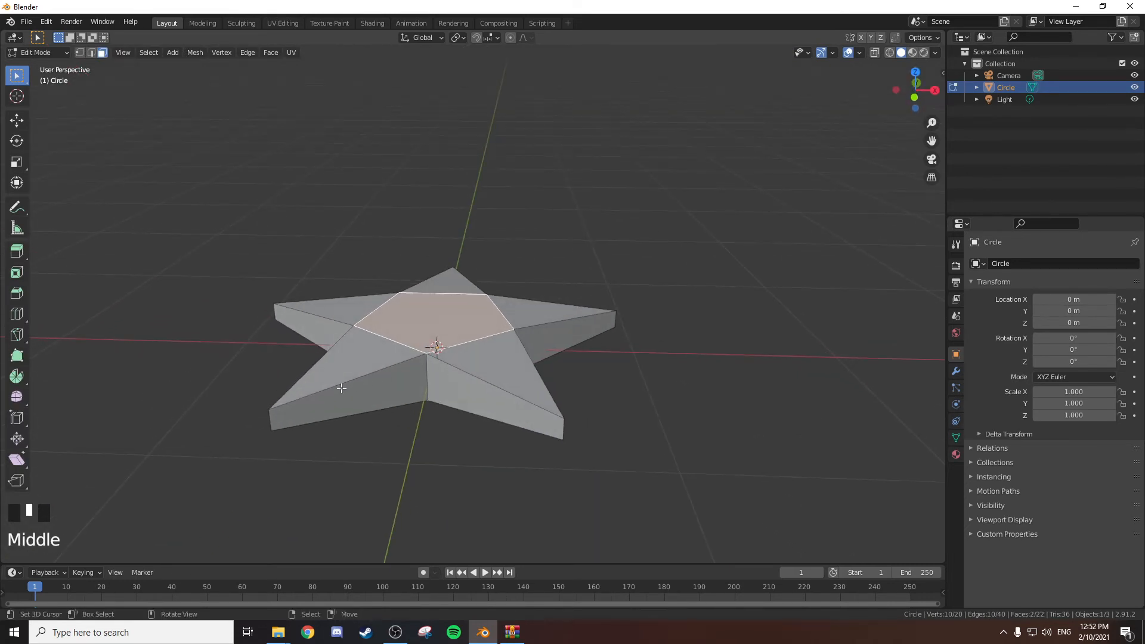
pyautogui.press('2')
pyautogui.rightClick(276, 416)
pyautogui.keyDown('shift'); pyautogui.rightClick(568, 431); pyautogui.keyUp('shift')
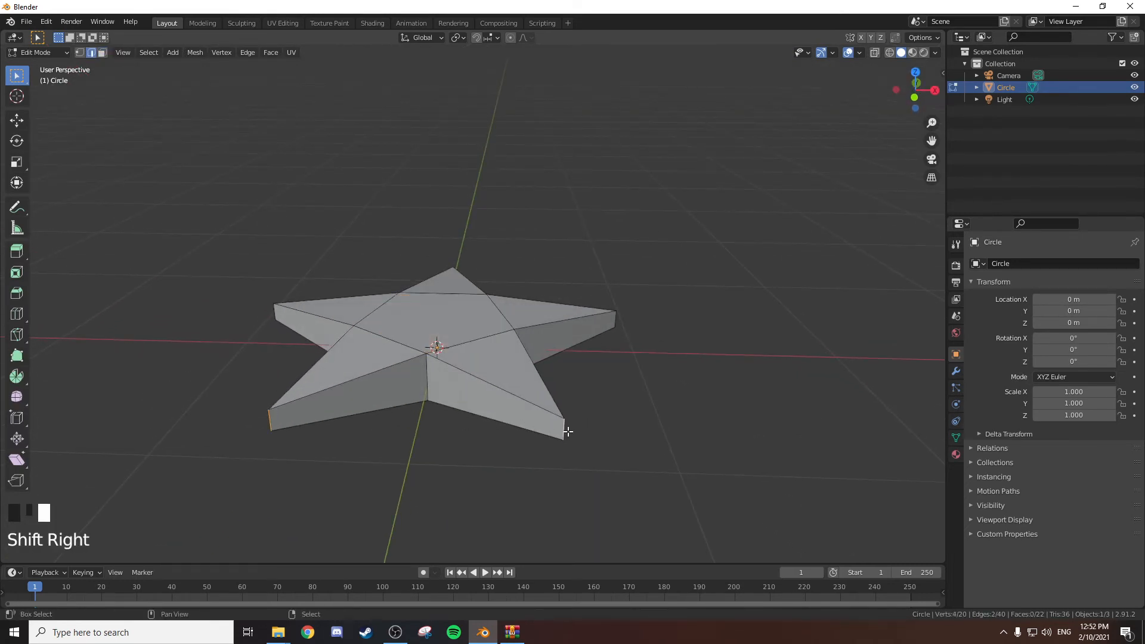
pyautogui.moveTo(377, 310); pyautogui.dragTo(412, 272, button='middle')
pyautogui.keyDown('shift'); pyautogui.rightClick(621, 286); pyautogui.keyUp('shift')
pyautogui.keyDown('shift'); pyautogui.moveTo(621, 286); pyautogui.dragTo(726, 294, button='middle'); pyautogui.keyUp('shift')
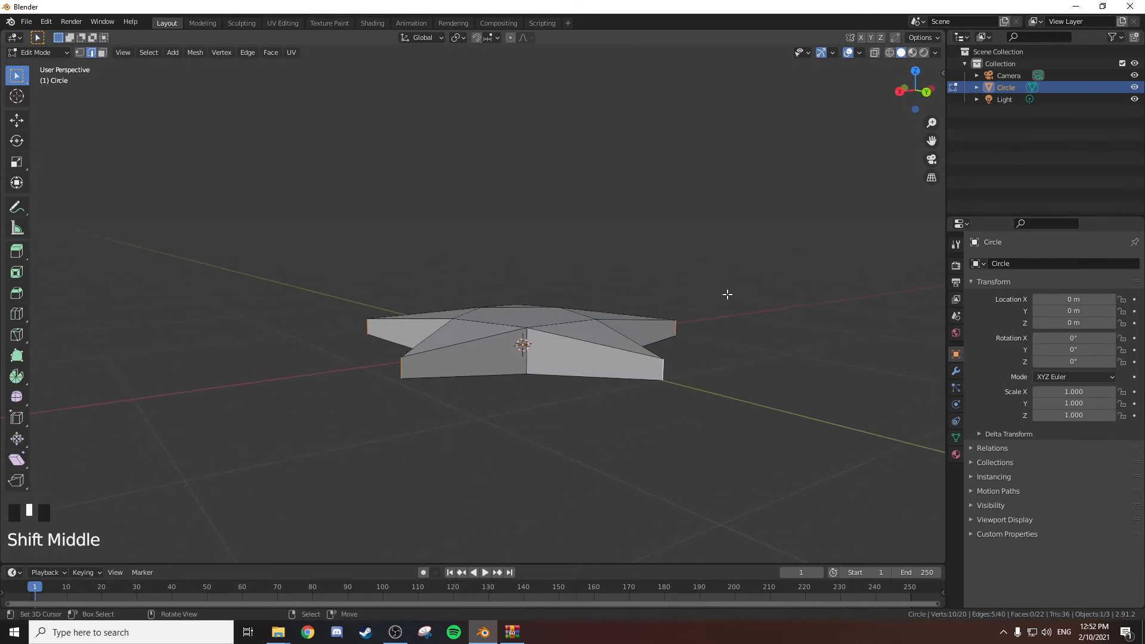
pyautogui.press('s')
pyautogui.press('z')
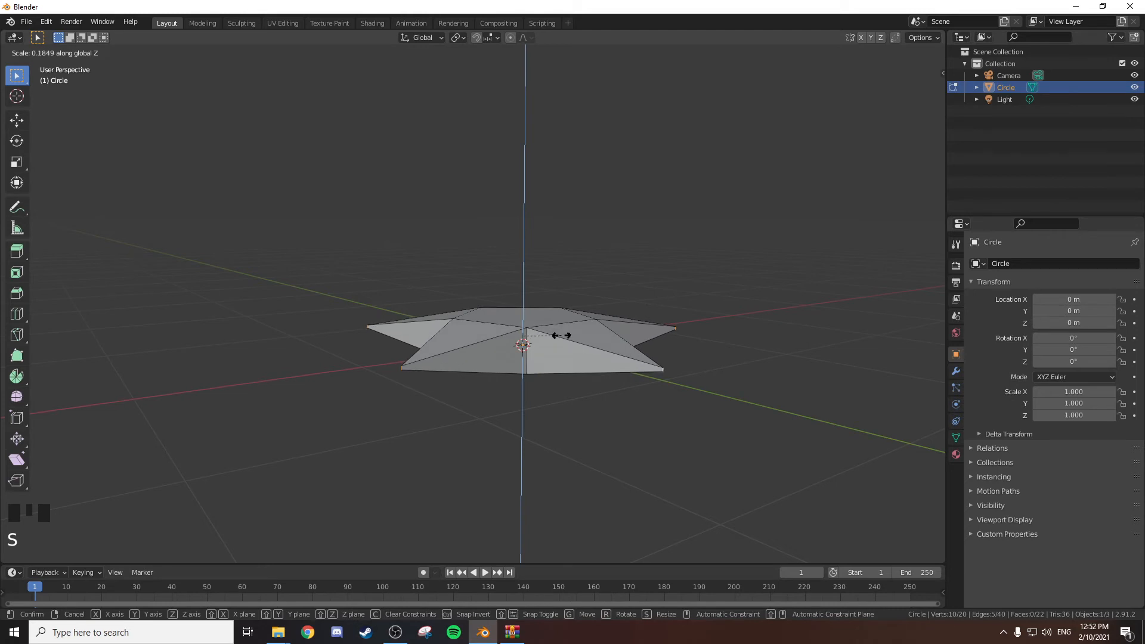
pyautogui.click(572, 336)
pyautogui.moveTo(559, 281)
pyautogui.keyDown('shift'); pyautogui.mouseDown(button='middle')
pyautogui.moveTo(562, 332)
pyautogui.moveTo(496, 187)
pyautogui.moveTo(424, 213)
pyautogui.moveTo(337, 189)
pyautogui.moveTo(519, 254)
pyautogui.moveTo(572, 245)
pyautogui.moveTo(562, 302)
pyautogui.mouseUp(button='middle'); pyautogui.keyUp('shift')
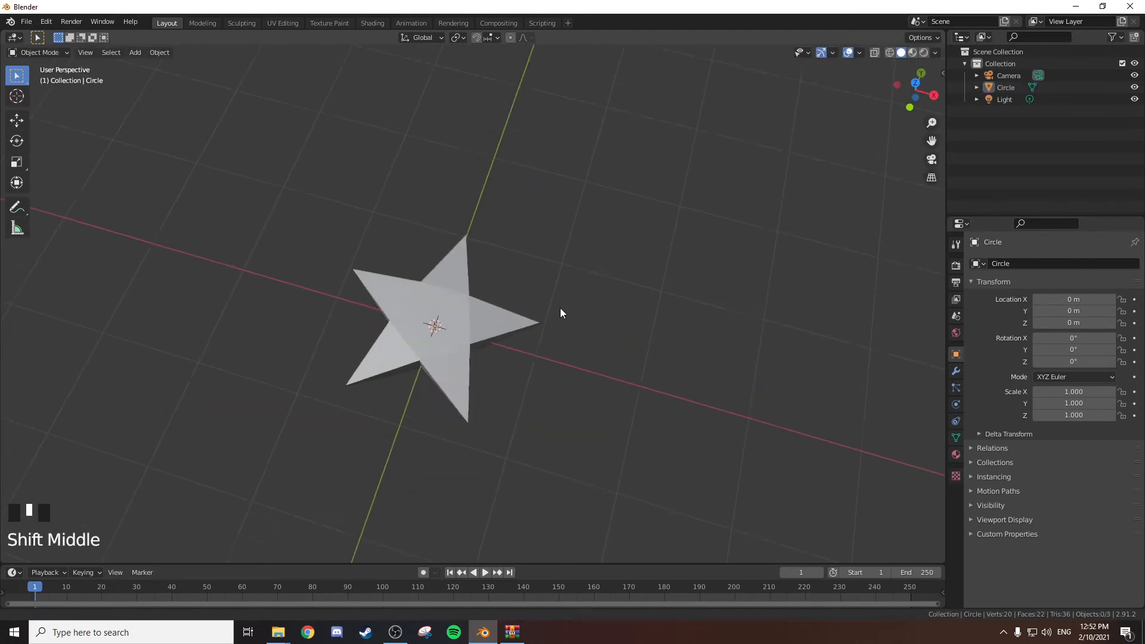
pyautogui.scroll(3, 530, 325)
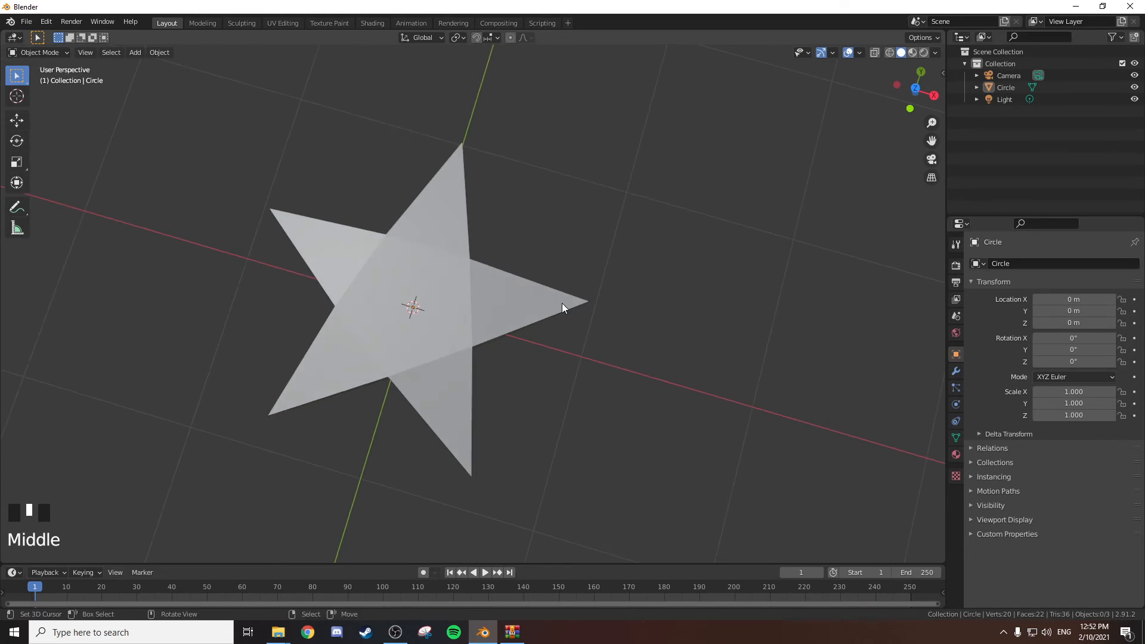
# Delete the finished star object from the scene.
pyautogui.rightClick(469, 315)
pyautogui.press('x')
pyautogui.click(470, 312)
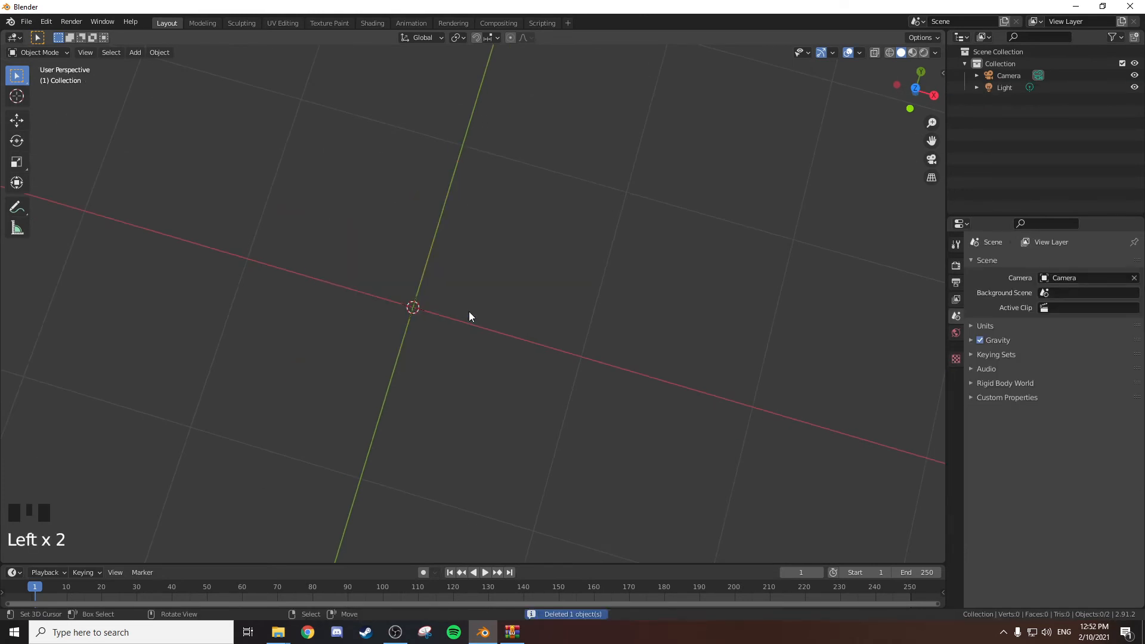
# Add a mesh circle with 44 vertices in the top view.
pyautogui.press('KP_7')
pyautogui.hotkey('shift', 'a')
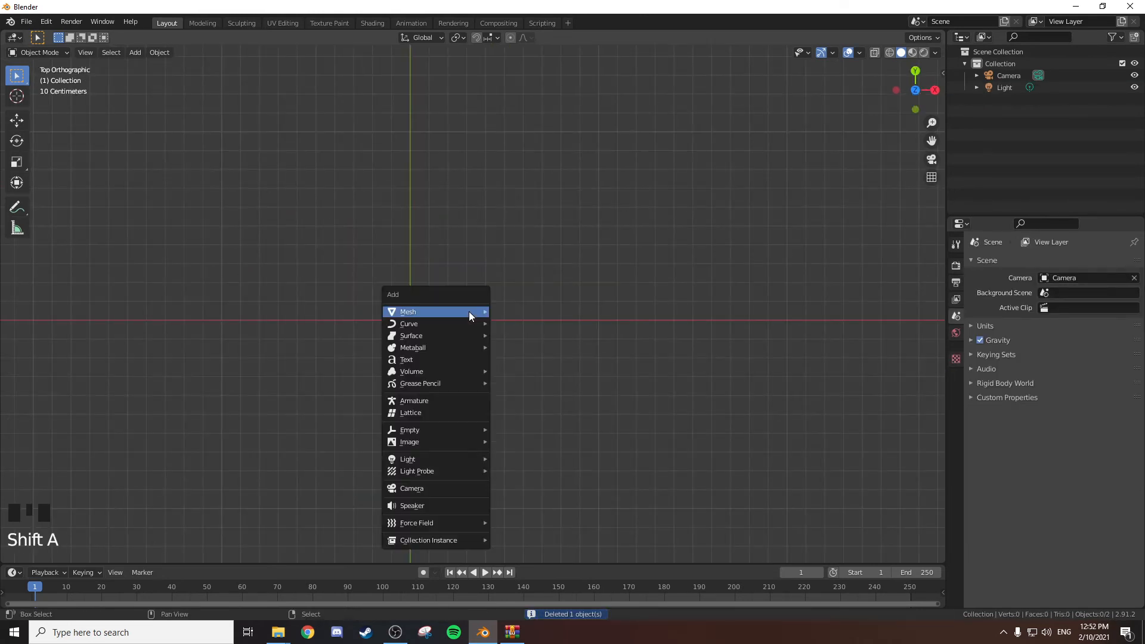
pyautogui.moveTo(481, 311)
pyautogui.click(533, 338)
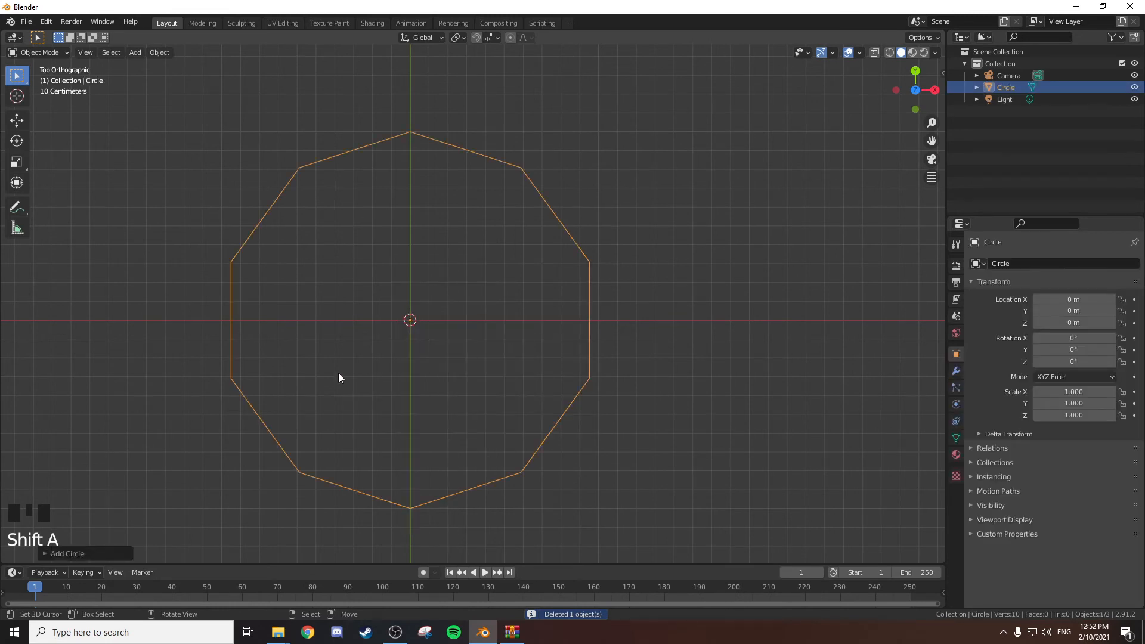
pyautogui.click(110, 553)
pyautogui.click(175, 424)
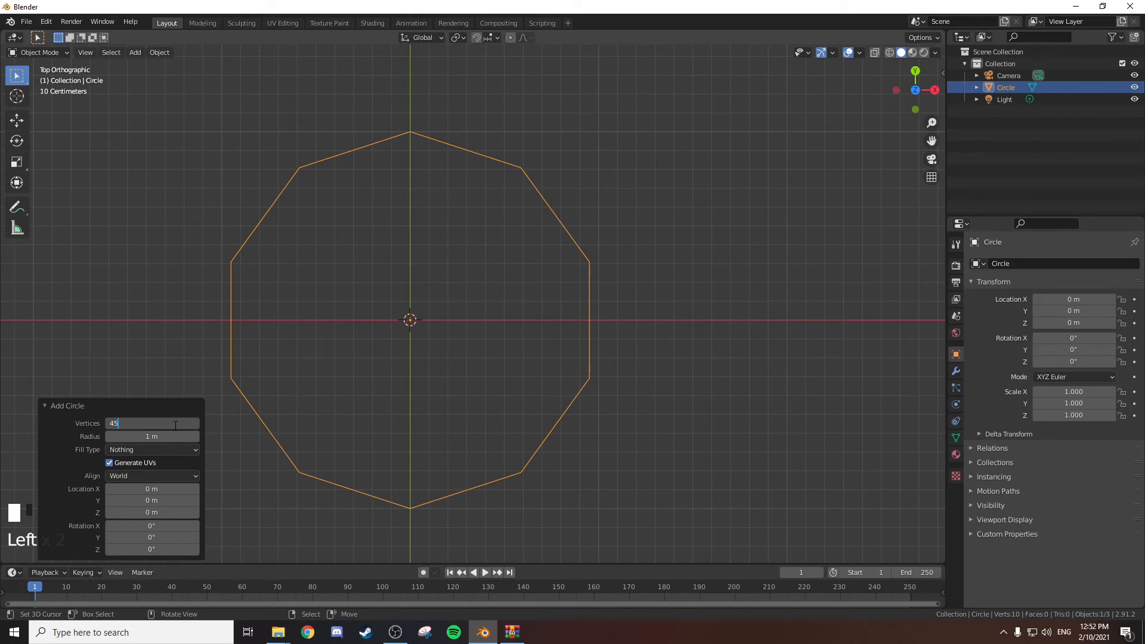
pyautogui.press('Return')
# Checker-deselect the circle's vertices, scale the remaining ones inward to about 0.77 and fill them with a single face.
pyautogui.press('Tab')
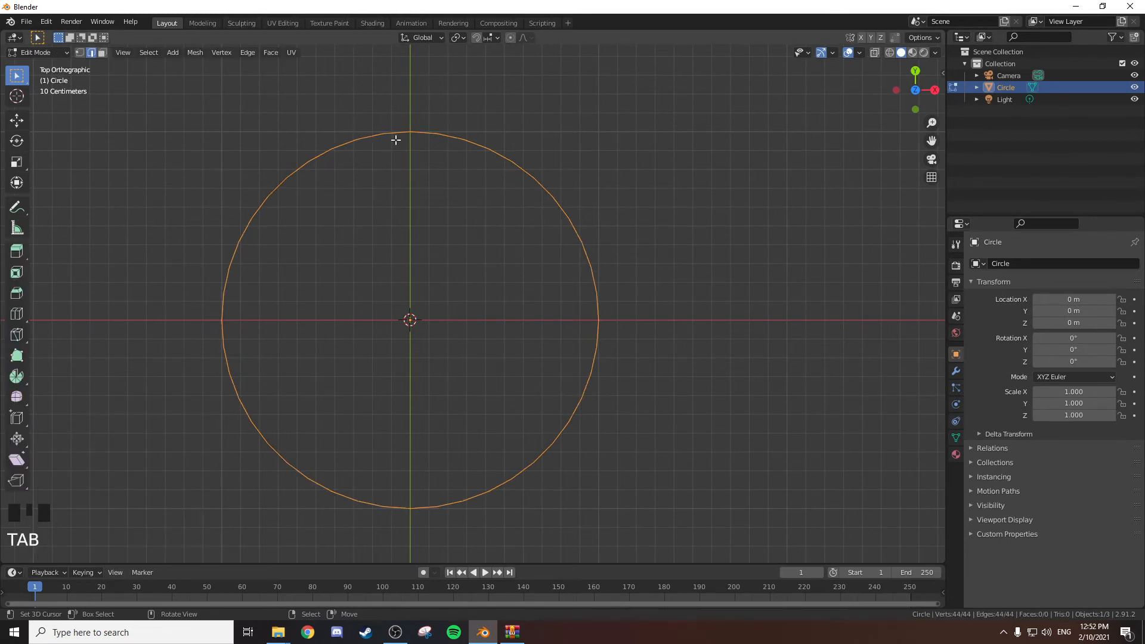
pyautogui.press('1')
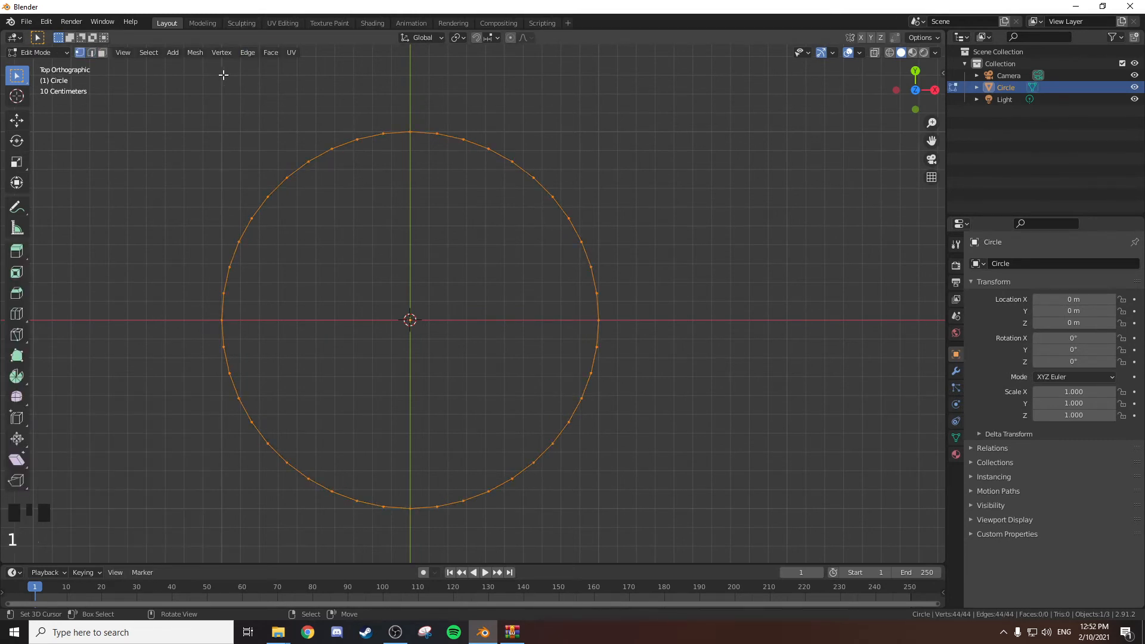
pyautogui.click(156, 53)
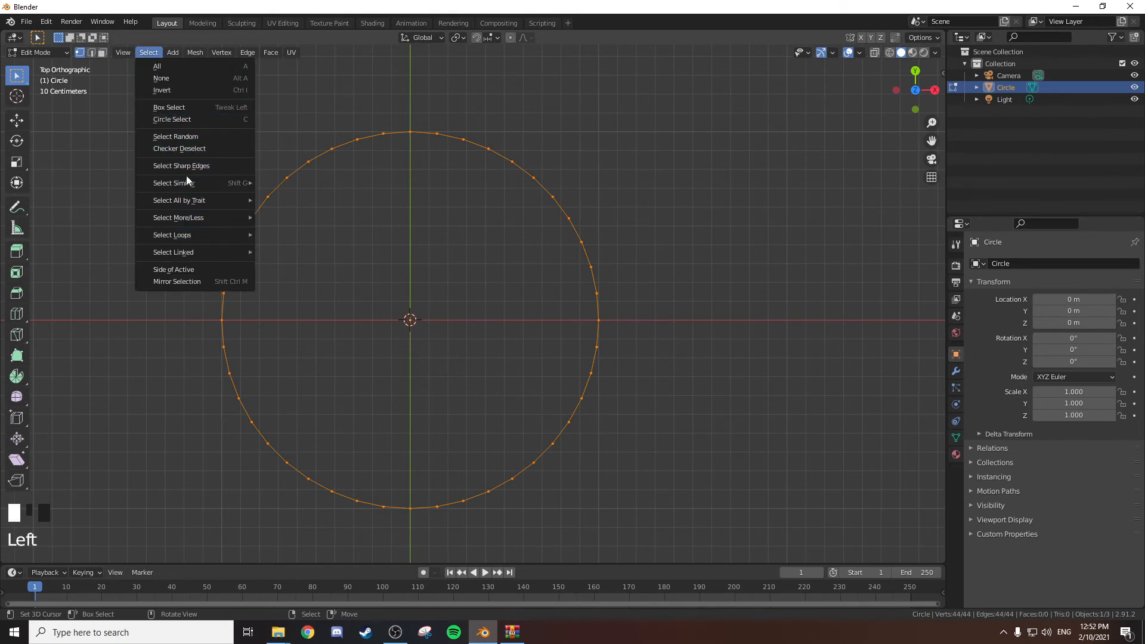
pyautogui.click(189, 151)
pyautogui.press('s')
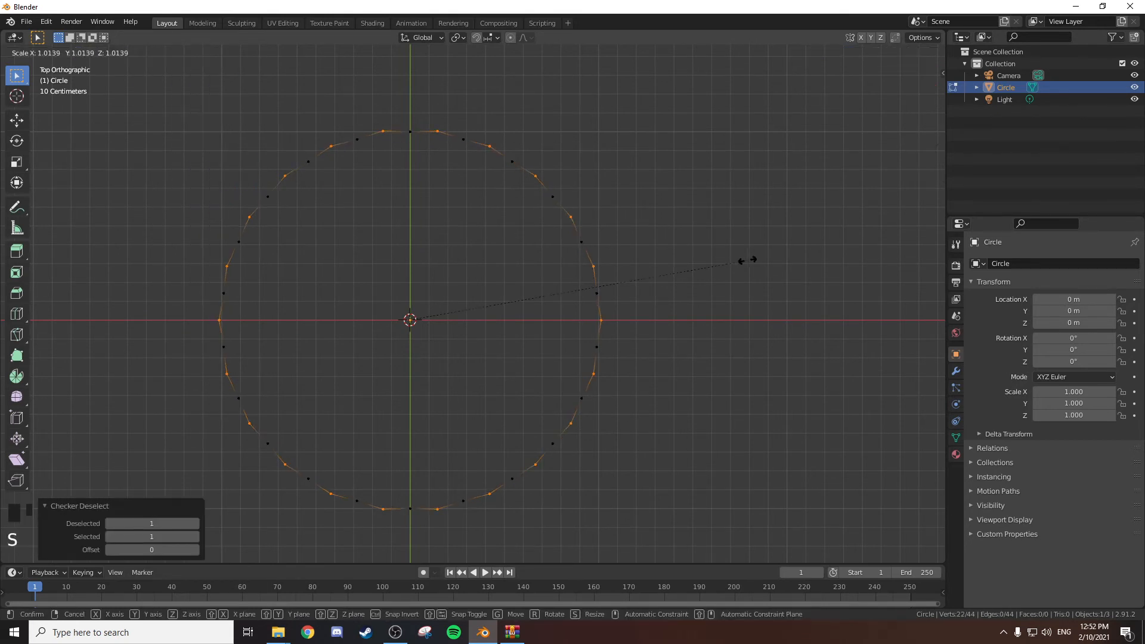
pyautogui.click(662, 269)
pyautogui.press('f')
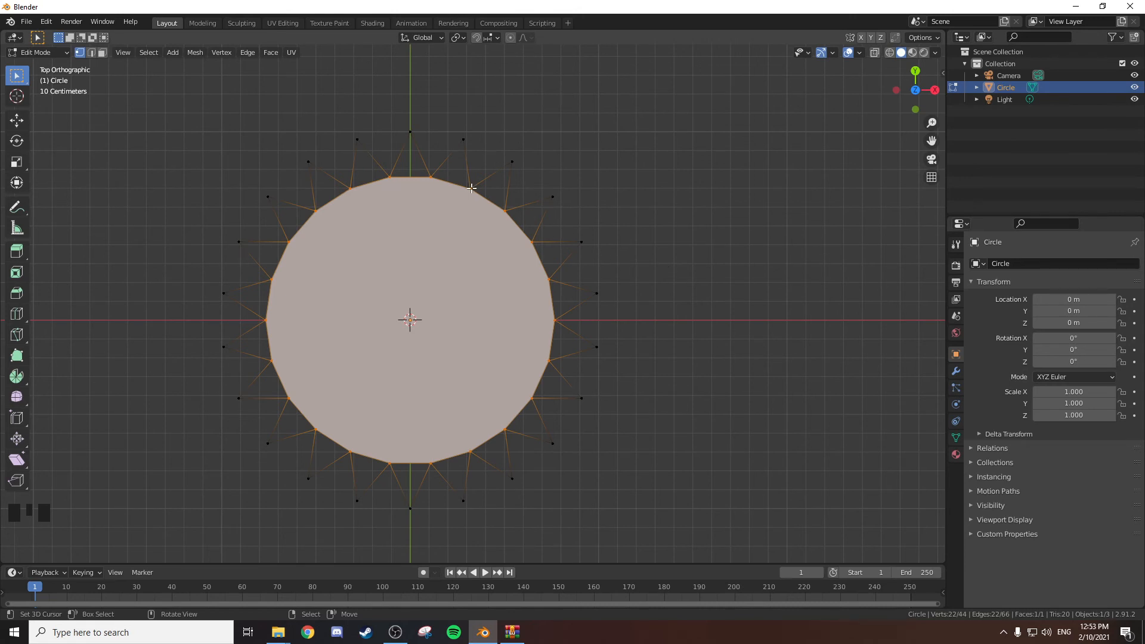
# Fill the top spike and the next two clockwise with triangular faces from their edge pairs.
pyautogui.rightClick(391, 176)
pyautogui.press('2')
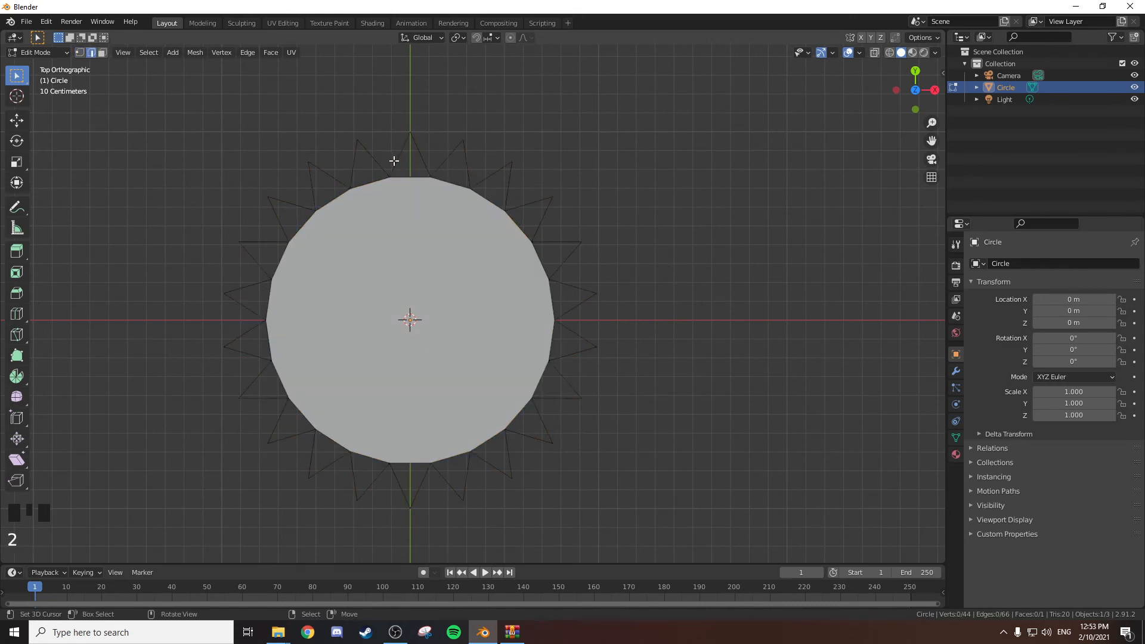
pyautogui.rightClick(395, 161)
pyautogui.keyDown('shift'); pyautogui.rightClick(433, 161); pyautogui.keyUp('shift')
pyautogui.moveTo(565, 174); pyautogui.dragTo(548, 150, button='middle')
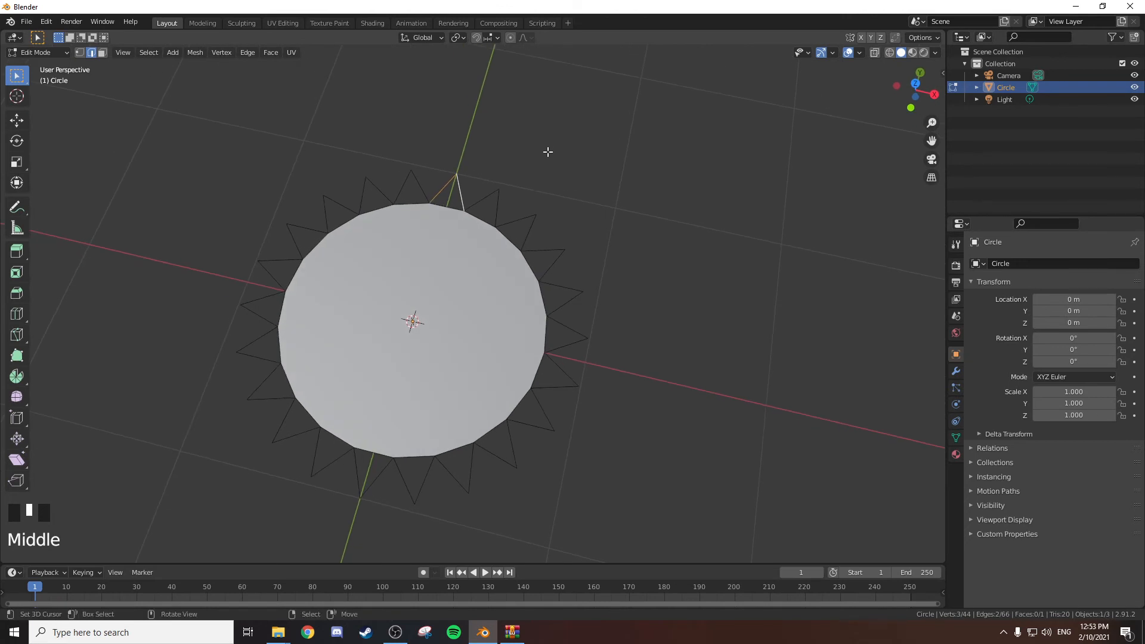
pyautogui.press('f')
pyautogui.rightClick(486, 197)
pyautogui.keyDown('shift'); pyautogui.rightClick(504, 208); pyautogui.keyUp('shift')
pyautogui.press('f')
pyautogui.rightClick(531, 229)
pyautogui.press('f')
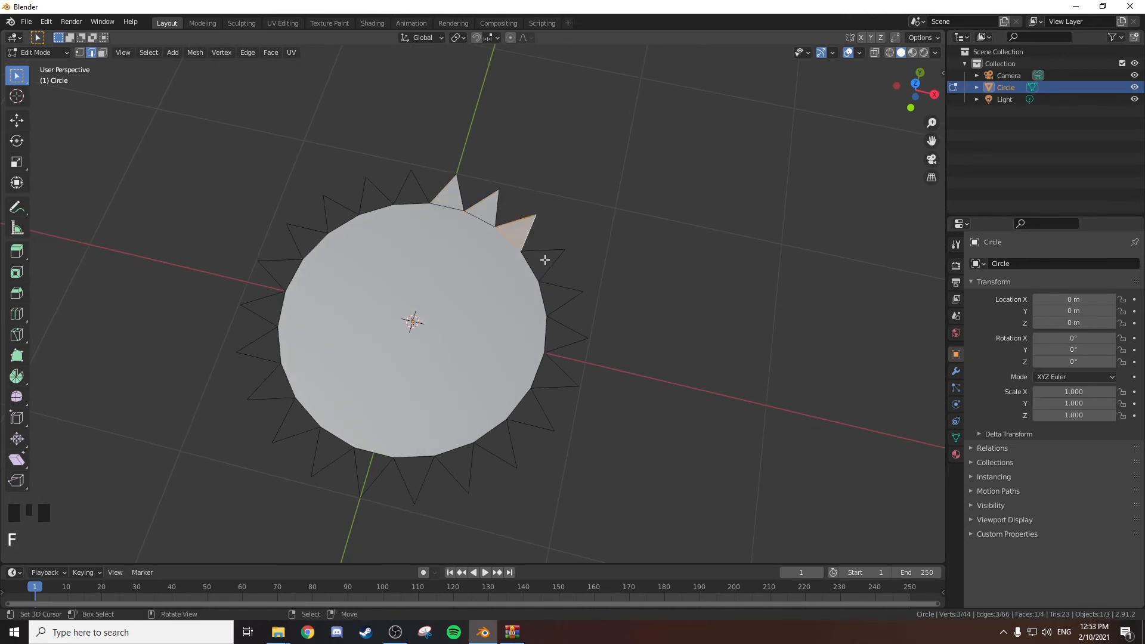
# Fill the fourth to seventh spikes clockwise from the top with triangular faces.
pyautogui.rightClick(549, 254)
pyautogui.keyDown('shift'); pyautogui.rightClick(561, 276); pyautogui.keyUp('shift')
pyautogui.keyDown('shift'); pyautogui.rightClick(553, 257); pyautogui.keyUp('shift')
pyautogui.rightClick(550, 252)
pyautogui.keyDown('shift'); pyautogui.rightClick(553, 260); pyautogui.keyUp('shift')
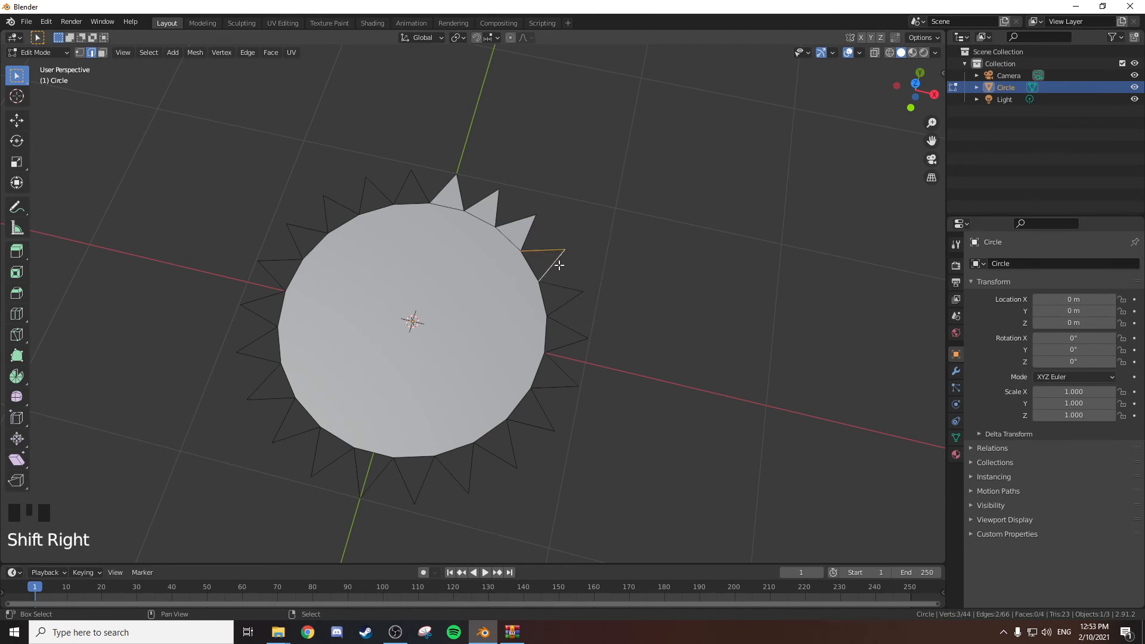
pyautogui.press('f')
pyautogui.rightClick(563, 284)
pyautogui.keyDown('shift'); pyautogui.rightClick(566, 307); pyautogui.keyUp('shift')
pyautogui.press('f')
pyautogui.rightClick(569, 333)
pyautogui.keyDown('shift'); pyautogui.rightClick(566, 348); pyautogui.keyUp('shift')
pyautogui.press('f')
pyautogui.rightClick(562, 370)
pyautogui.keyDown('shift'); pyautogui.rightClick(554, 387); pyautogui.keyUp('shift')
pyautogui.press('f')
# Fill the eighth to tenth spikes clockwise from the top with triangular faces, correcting the edge selection where needed.
pyautogui.keyDown('shift'); pyautogui.rightClick(534, 417); pyautogui.keyUp('shift')
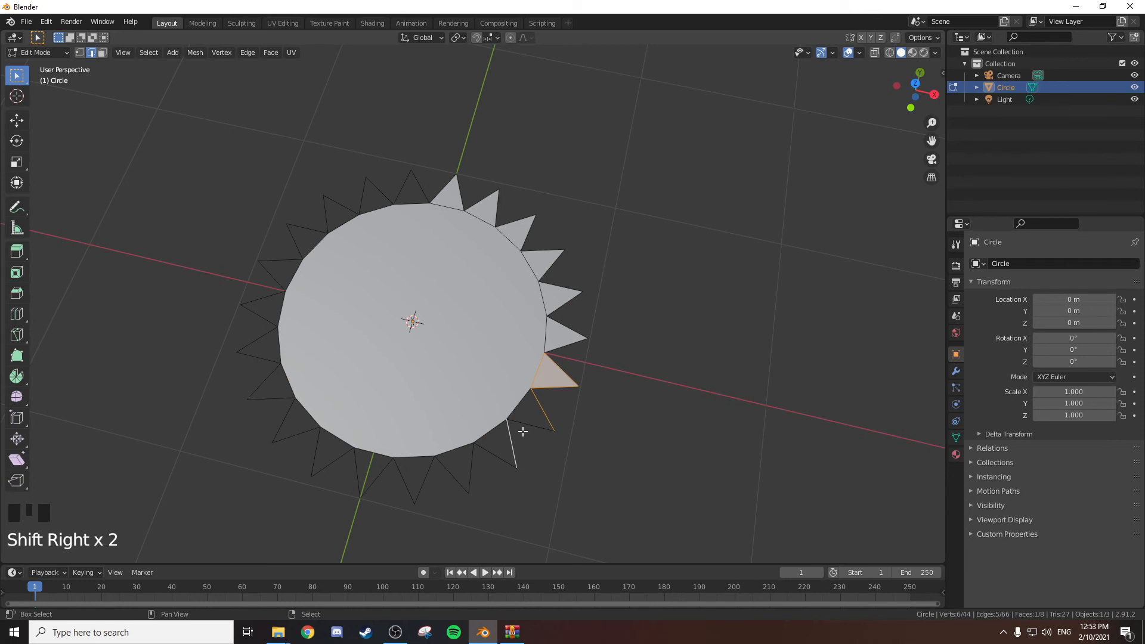
pyautogui.rightClick(544, 409)
pyautogui.keyDown('shift'); pyautogui.rightClick(537, 422); pyautogui.keyUp('shift')
pyautogui.keyDown('shift'); pyautogui.rightClick(543, 413); pyautogui.keyUp('shift')
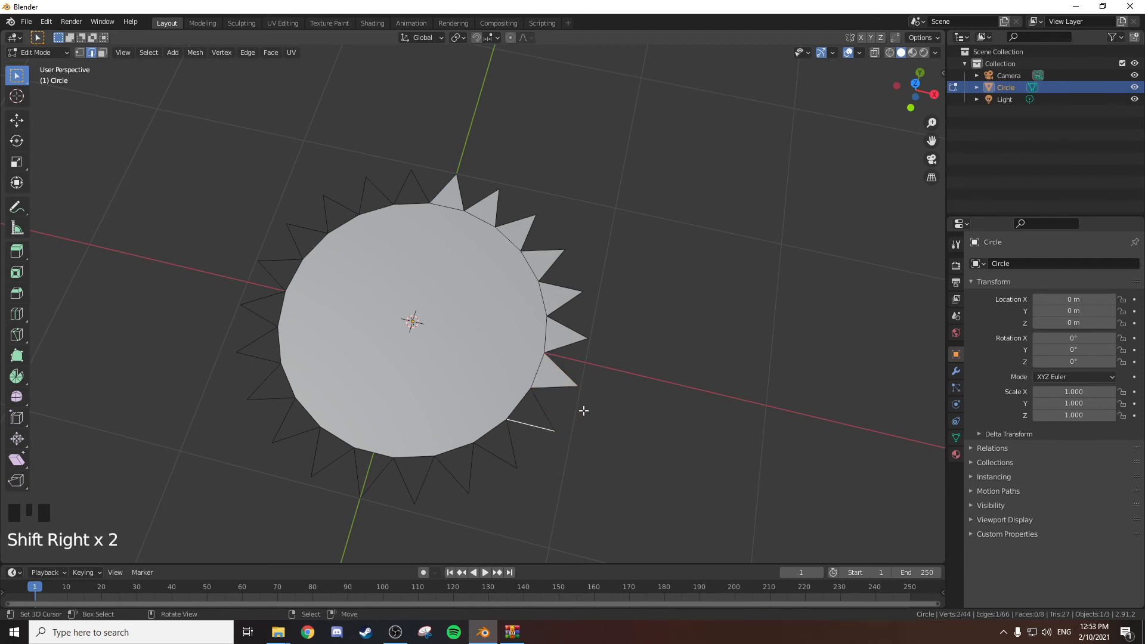
pyautogui.rightClick(544, 424)
pyautogui.keyDown('shift'); pyautogui.rightClick(544, 425); pyautogui.keyUp('shift')
pyautogui.press('f')
pyautogui.rightClick(508, 442)
pyautogui.keyDown('shift'); pyautogui.rightClick(480, 452); pyautogui.keyUp('shift')
pyautogui.press('f')
pyautogui.keyDown('shift'); pyautogui.rightClick(454, 473); pyautogui.keyUp('shift')
pyautogui.press('f')
# Fill the eleventh to fourteenth spikes around the bottom of the circle with triangular faces.
pyautogui.rightClick(425, 477)
pyautogui.keyDown('shift'); pyautogui.rightClick(404, 477); pyautogui.keyUp('shift')
pyautogui.press('f')
pyautogui.rightClick(361, 476)
pyautogui.keyDown('shift'); pyautogui.rightClick(377, 478); pyautogui.keyUp('shift')
pyautogui.press('f')
pyautogui.rightClick(315, 451)
pyautogui.keyDown('shift'); pyautogui.rightClick(333, 461); pyautogui.keyUp('shift')
pyautogui.press('f')
pyautogui.rightClick(286, 426)
pyautogui.keyDown('shift'); pyautogui.rightClick(301, 434); pyautogui.keyUp('shift')
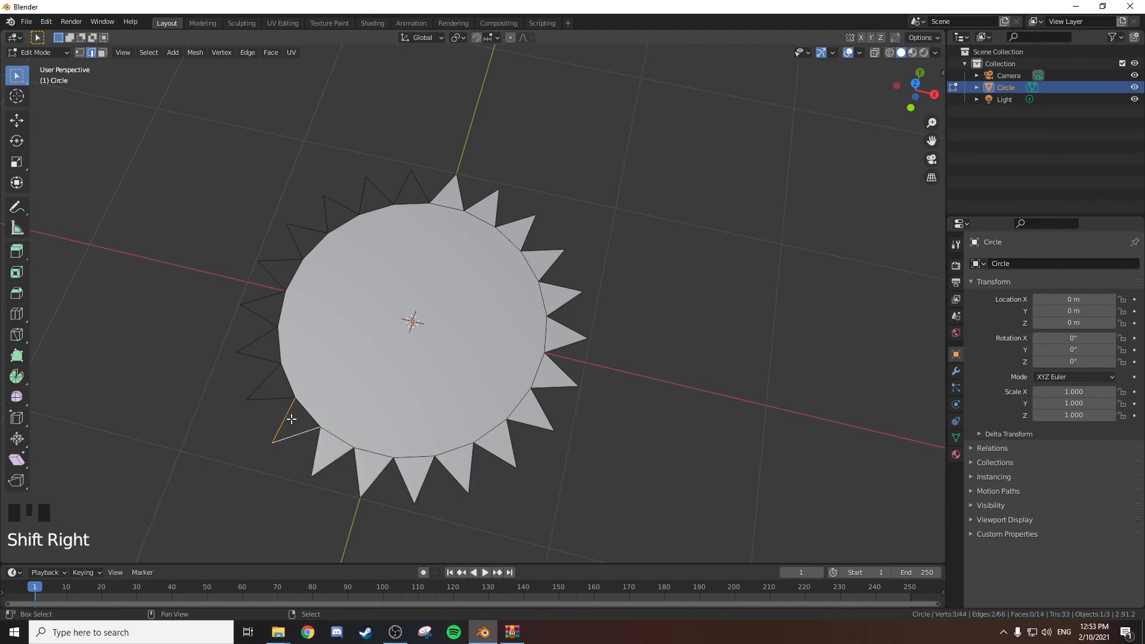
pyautogui.press('f')
# Fill the next three spikes on the circle's left side with triangular faces and continue selecting the following spike edges.
pyautogui.rightClick(264, 382)
pyautogui.keyDown('shift'); pyautogui.rightClick(272, 399); pyautogui.keyUp('shift')
pyautogui.press('f')
pyautogui.keyDown('shift'); pyautogui.rightClick(261, 341); pyautogui.keyUp('shift')
pyautogui.press('f')
pyautogui.rightClick(260, 316)
pyautogui.keyDown('shift'); pyautogui.rightClick(263, 299); pyautogui.keyUp('shift')
pyautogui.press('f')
pyautogui.rightClick(272, 276)
pyautogui.keyDown('shift'); pyautogui.rightClick(289, 259); pyautogui.keyUp('shift')
pyautogui.rightClick(294, 235)
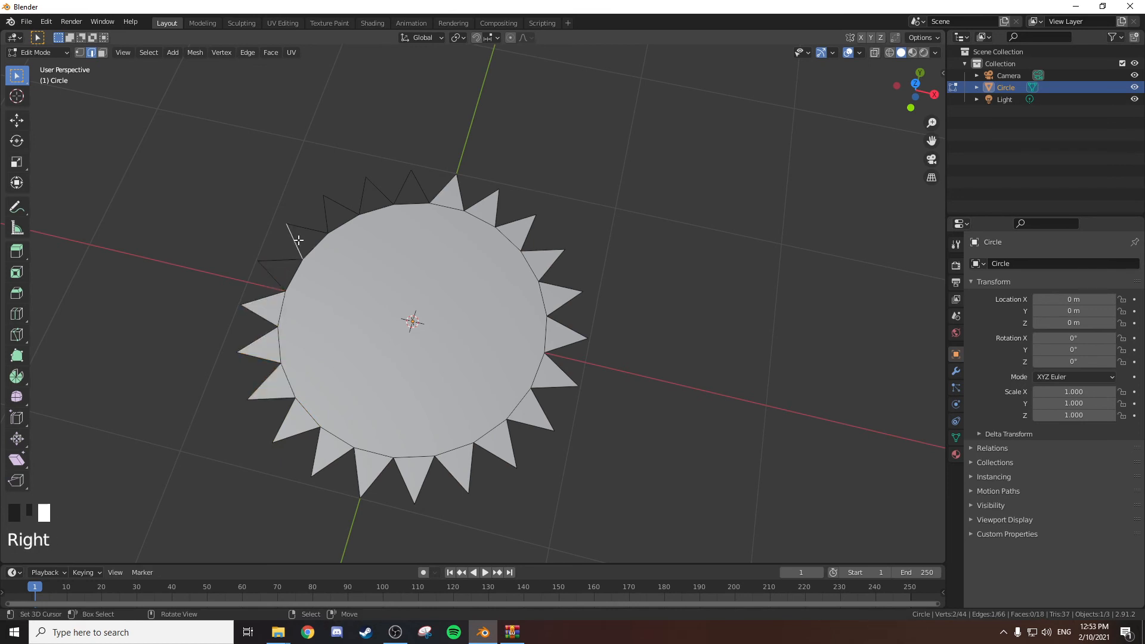
# Scale the left ribbon tail down to 0.224 and move it about 0.104 m along X and -0.016 m along Y.
pyautogui.press('a')
pyautogui.press('a')
pyautogui.press('a')
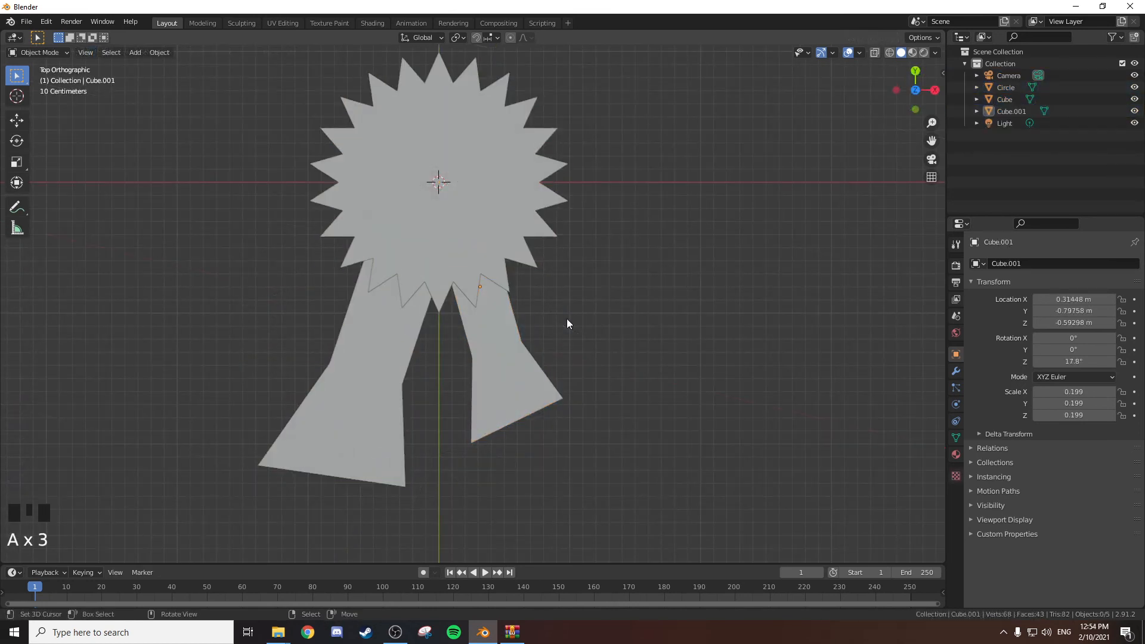
pyautogui.scroll(-1, 567, 318)
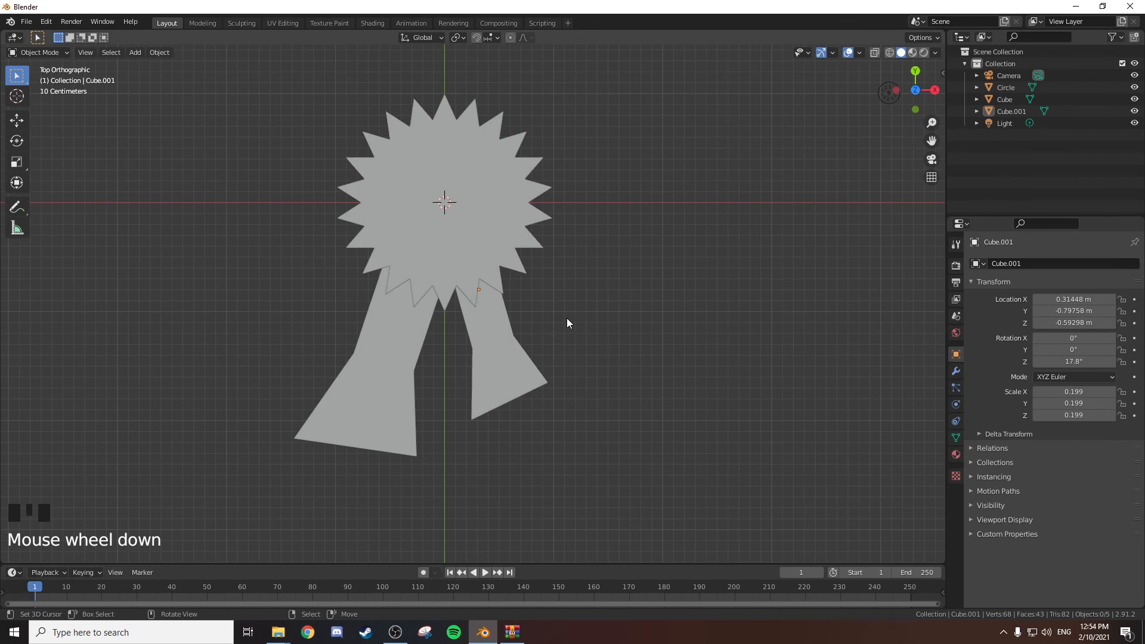
pyautogui.keyDown('shift'); pyautogui.moveTo(567, 318); pyautogui.dragTo(571, 321, button='middle'); pyautogui.keyUp('shift')
pyautogui.rightClick(320, 357)
pyautogui.rightClick(320, 356)
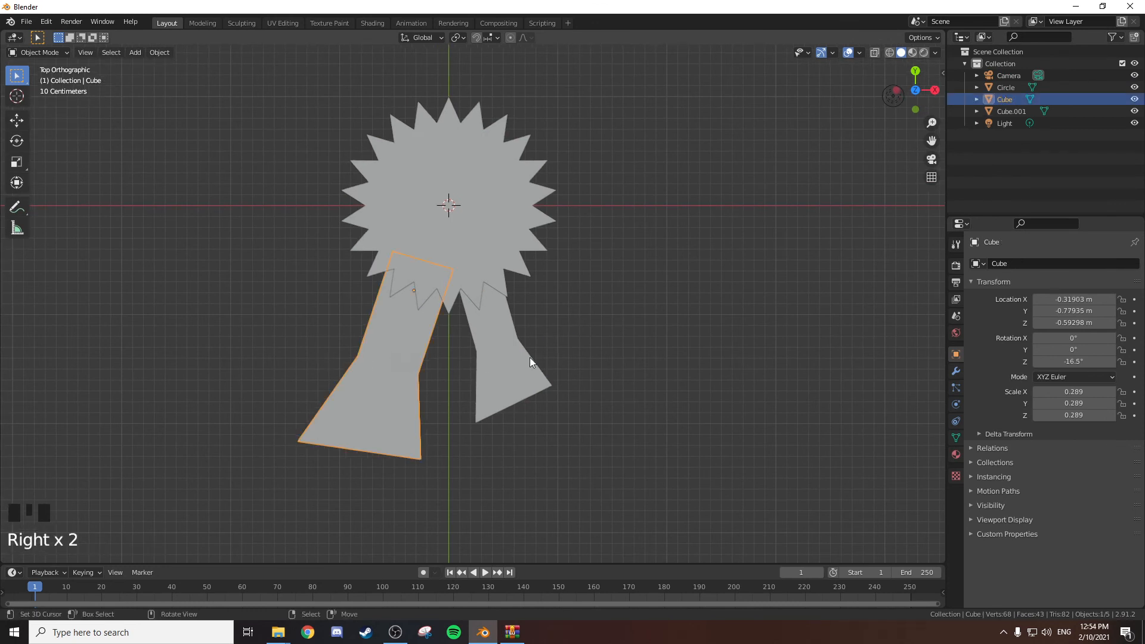
pyautogui.press('s')
pyautogui.click(599, 357)
pyautogui.press('g')
pyautogui.click(611, 359)
# Stretch the left ribbon tail along Y to a Y scale of 0.272, then deselect everything and return to the top view.
pyautogui.press('s')
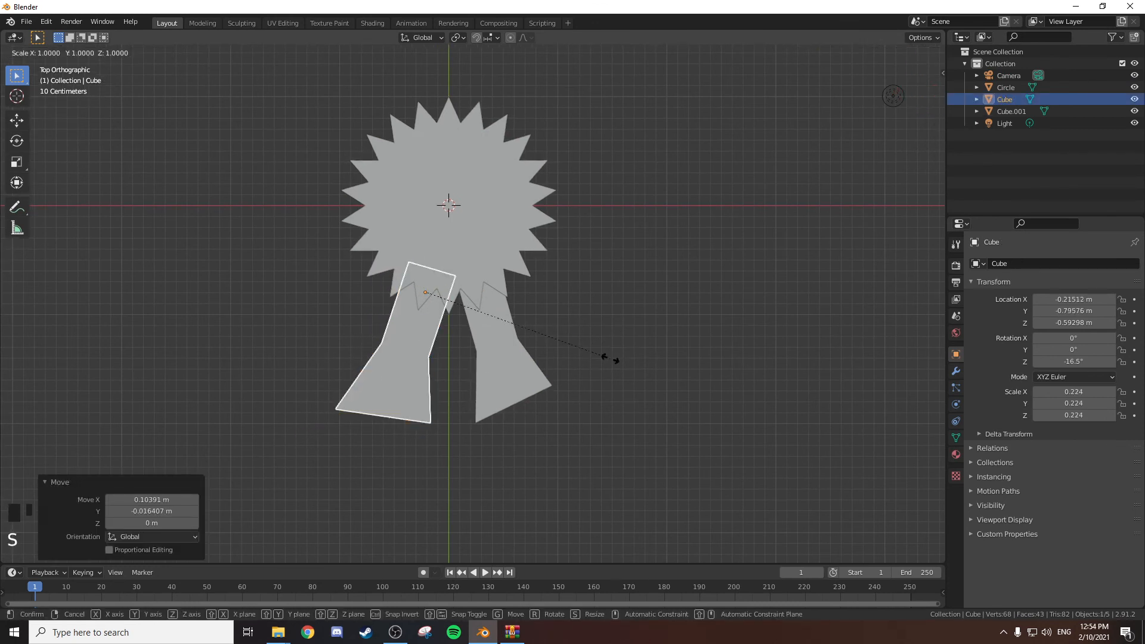
pyautogui.press('y')
pyautogui.click(659, 356)
pyautogui.press('Tab')
pyautogui.press('Tab')
pyautogui.press('a')
pyautogui.press('a')
pyautogui.press('a')
pyautogui.moveTo(608, 317); pyautogui.dragTo(606, 335, button='middle')
pyautogui.press('KP_7')
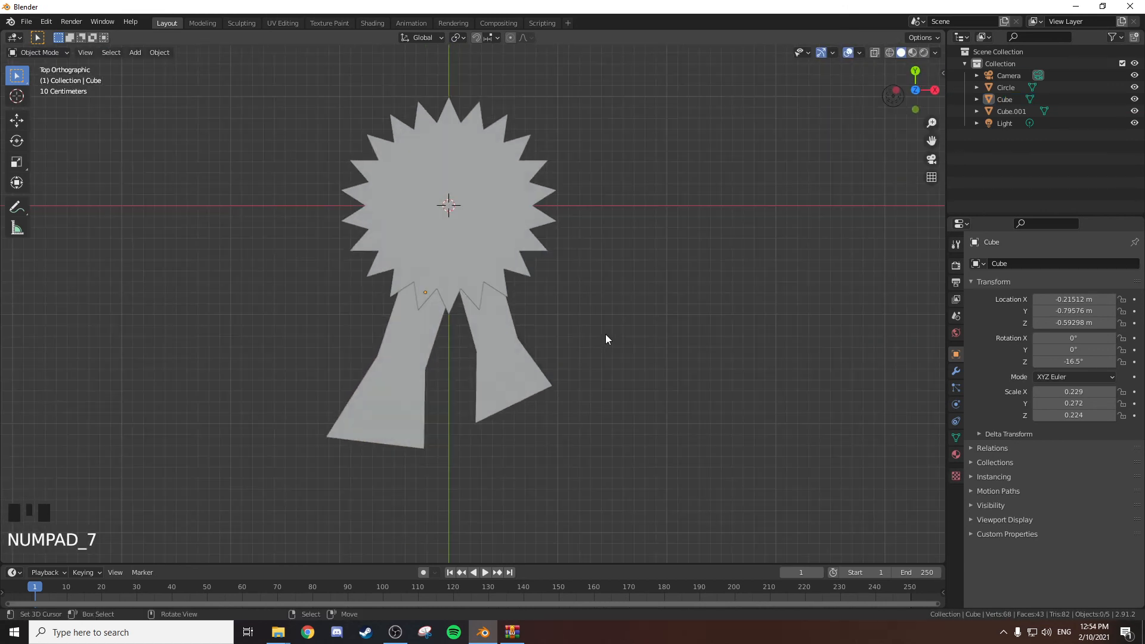
# Open the spiky circle's mesh for editing and select its large central face.
pyautogui.rightClick(404, 238)
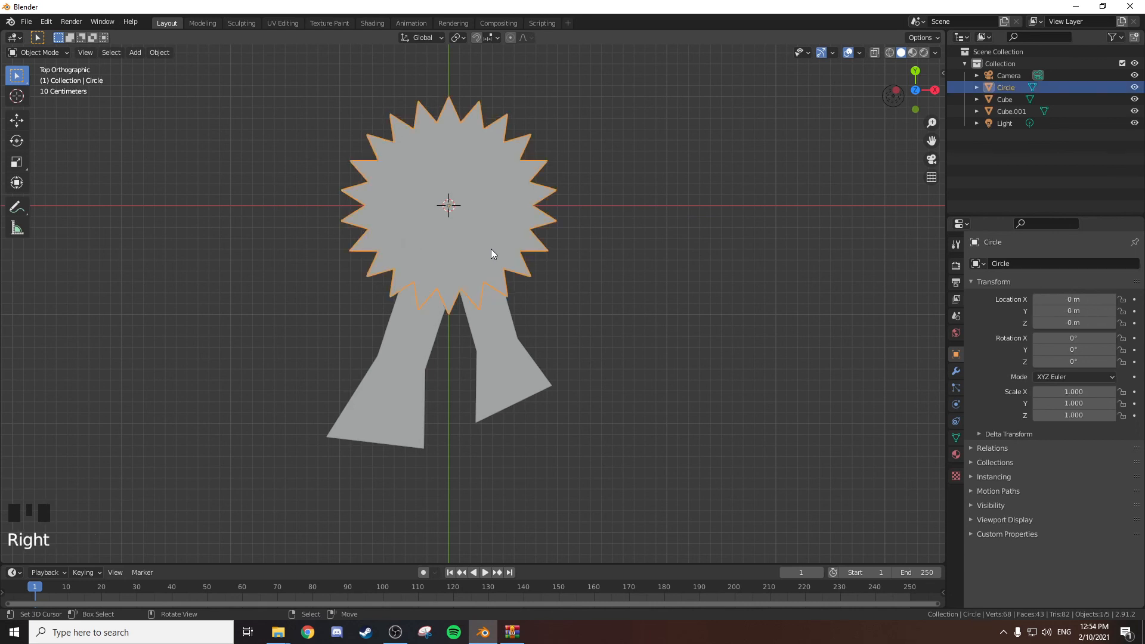
pyautogui.press('Tab')
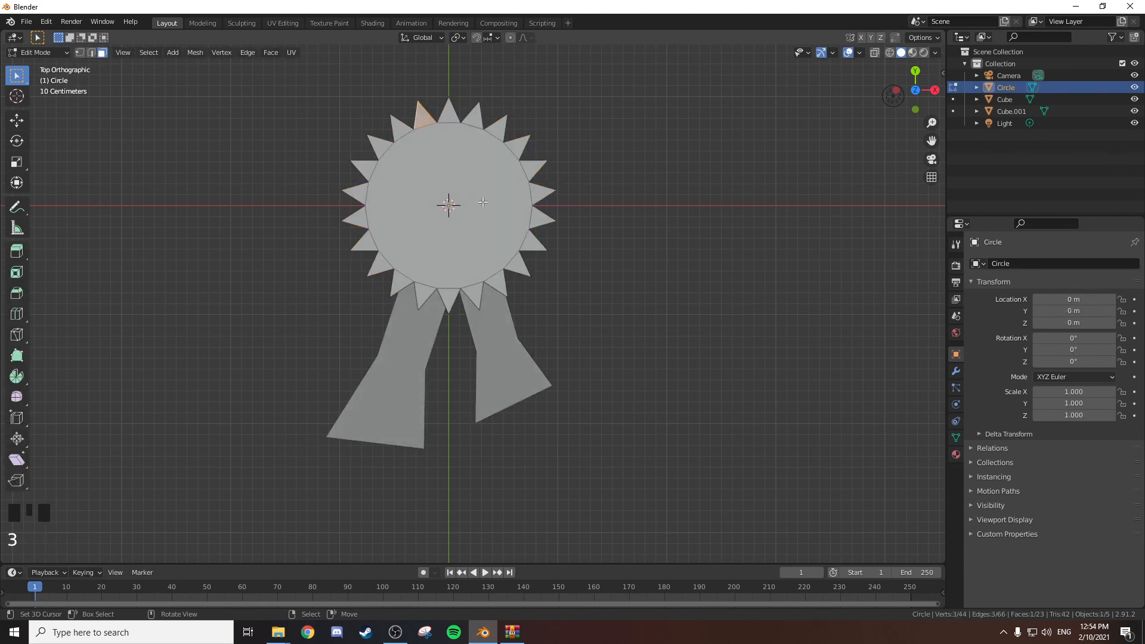
pyautogui.rightClick(484, 194)
pyautogui.moveTo(508, 195); pyautogui.dragTo(546, 184, button='middle')
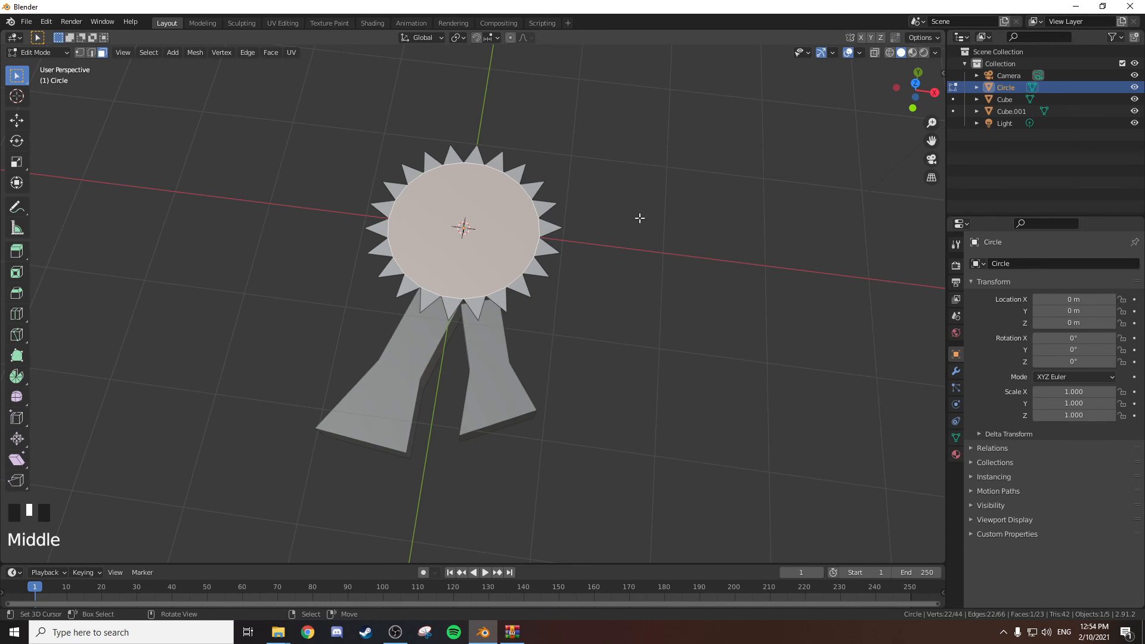
pyautogui.press('e')
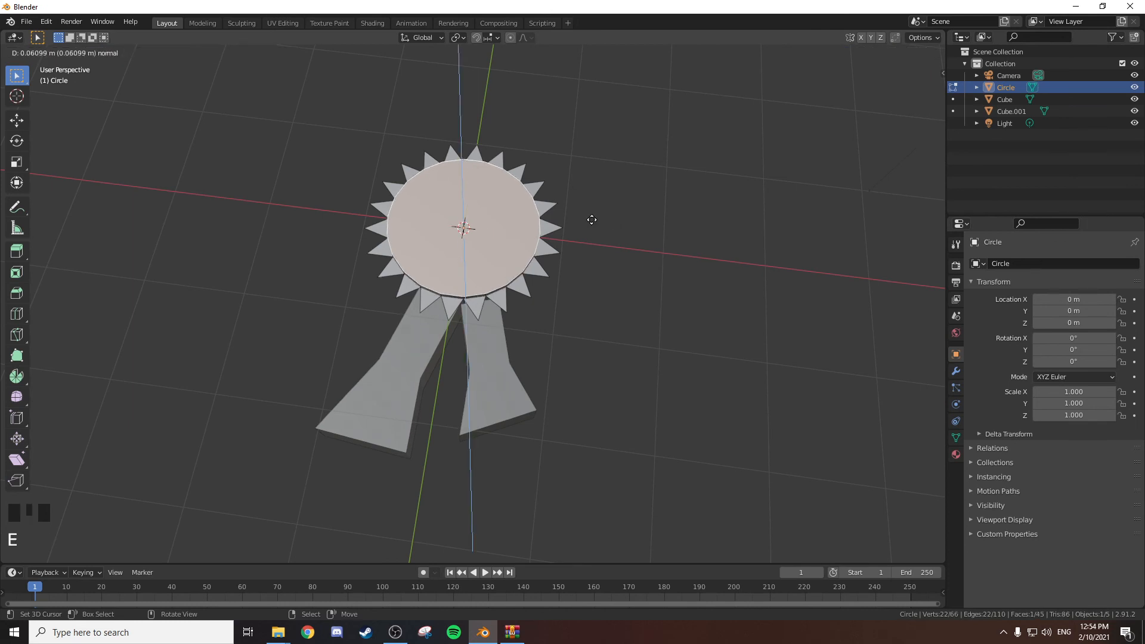
pyautogui.rightClick(596, 216)
pyautogui.hotkey('ctrl', 'z')
# Inset the rosette's central face by about 0.3217 m and sink the inner disc to give the surrounding ring a slope.
pyautogui.press('i')
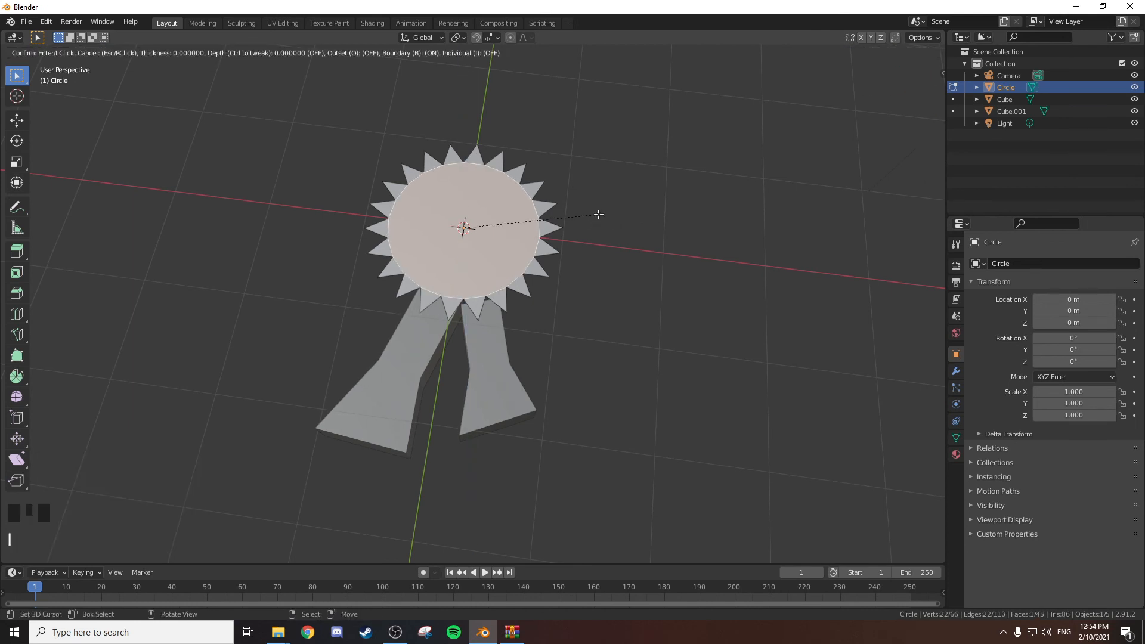
pyautogui.click(567, 220)
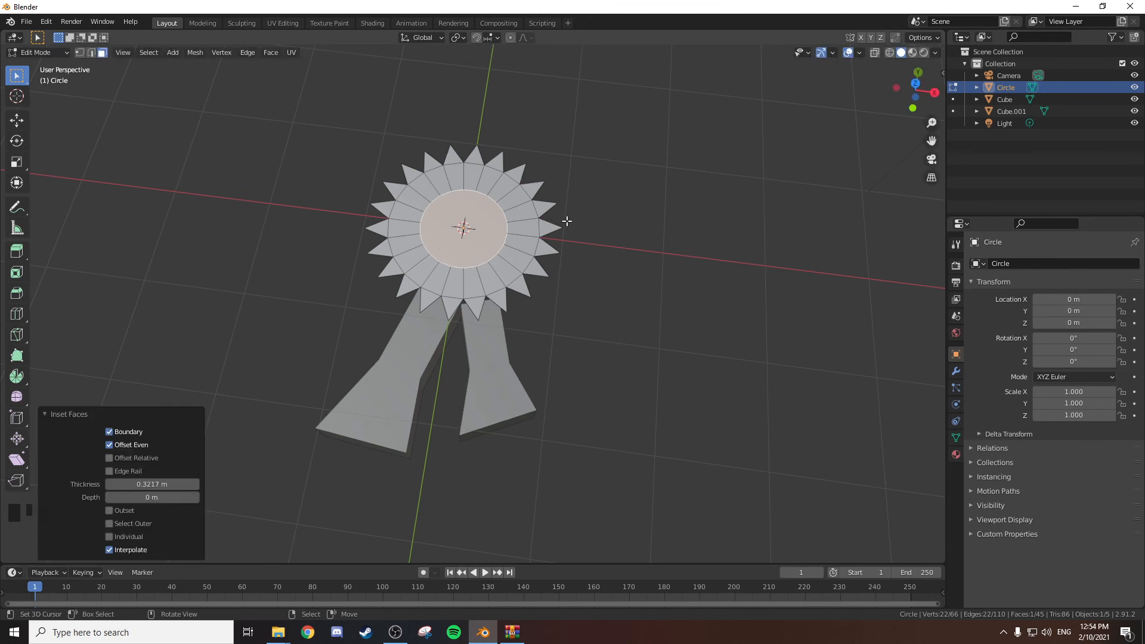
pyautogui.press('e')
pyautogui.click(567, 223)
# Return the rosette to Object Mode, switch to the top view and deselect all objects.
pyautogui.press('Tab')
pyautogui.moveTo(568, 224); pyautogui.dragTo(559, 254, button='middle')
pyautogui.scroll(2, 580, 225)
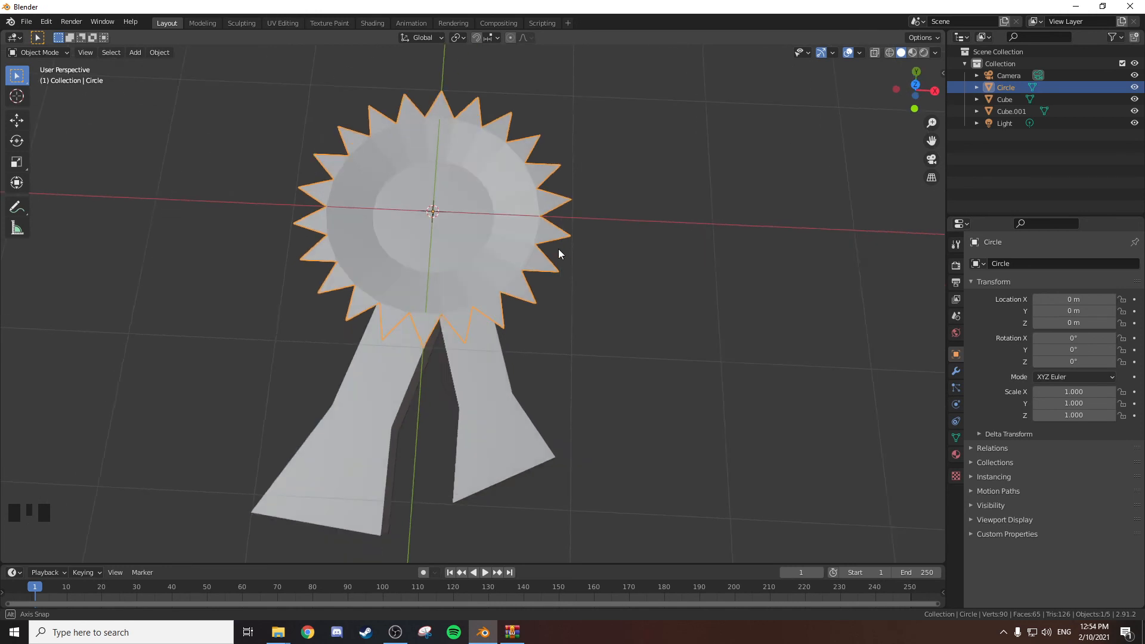
pyautogui.press('KP_7')
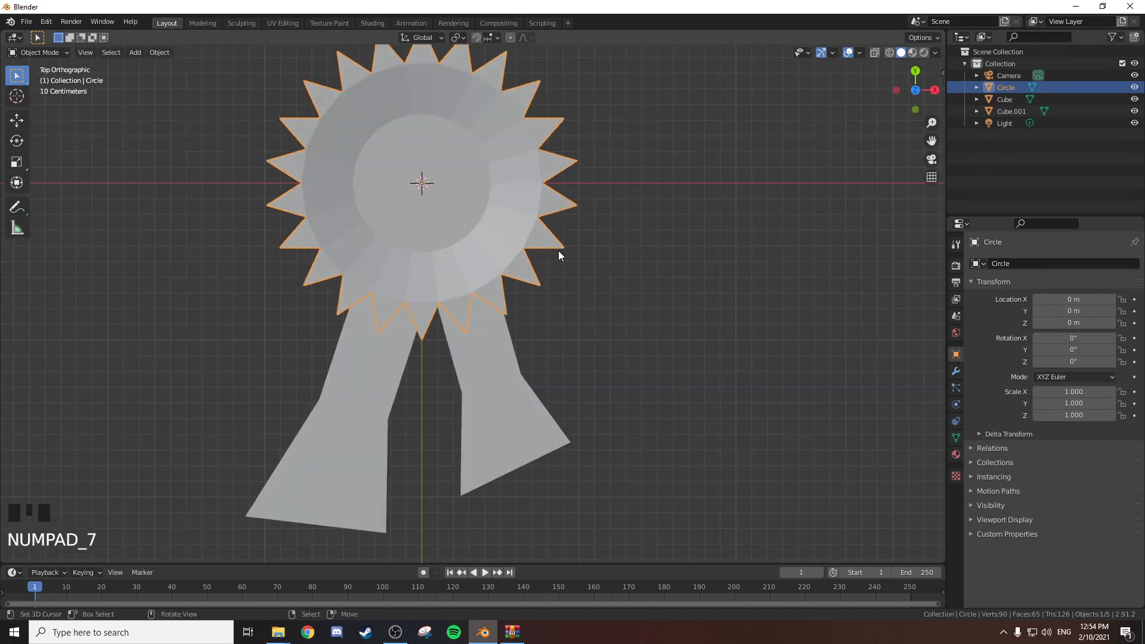
pyautogui.press('a')
pyautogui.press('a')
pyautogui.press('a')
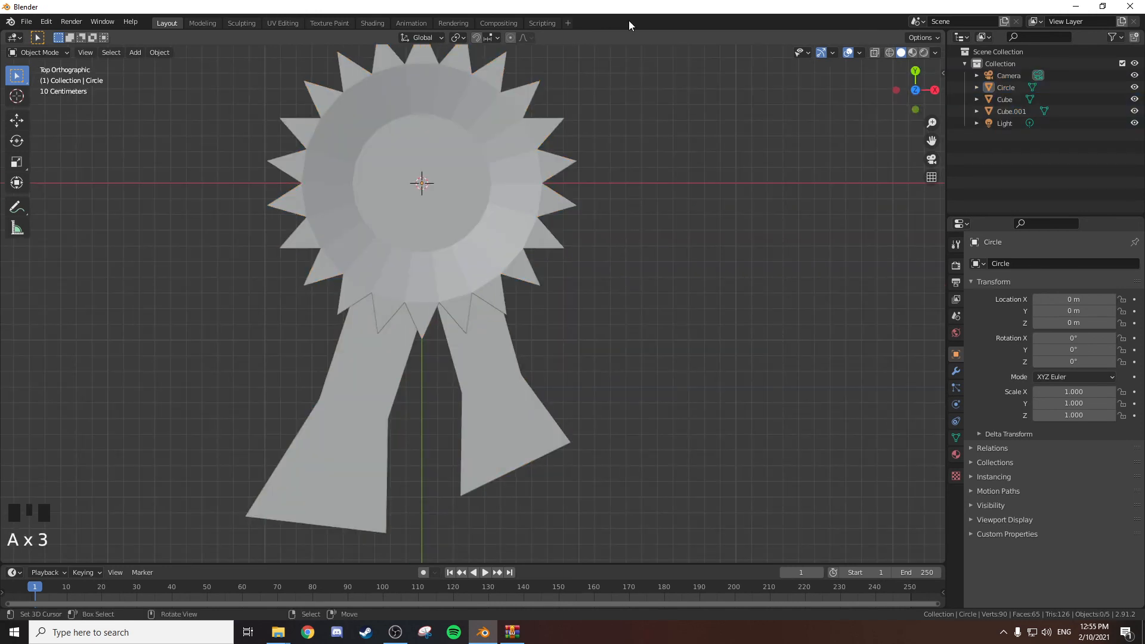